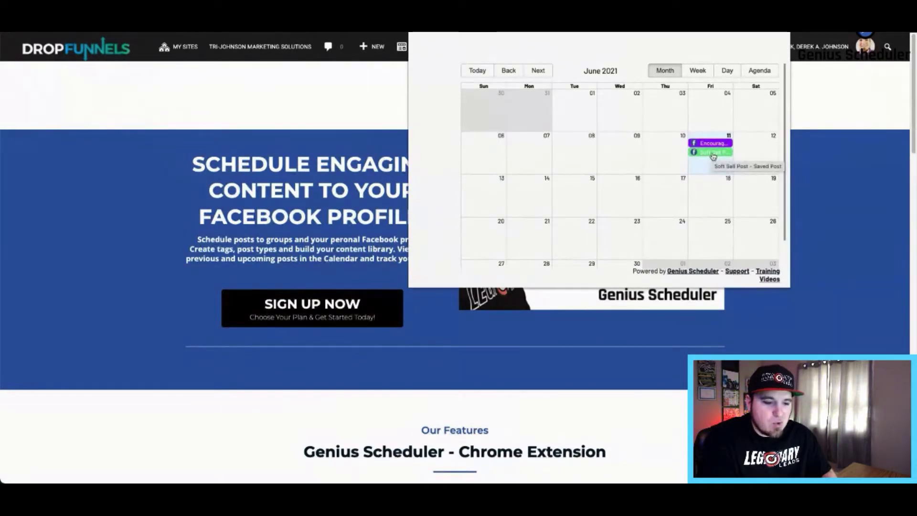
Step: Review the details of the Soft Sell and Encouragement posts scheduled on June 11, including the soft sell post's link
{"action": "left_click", "coordinate": [712, 153]}
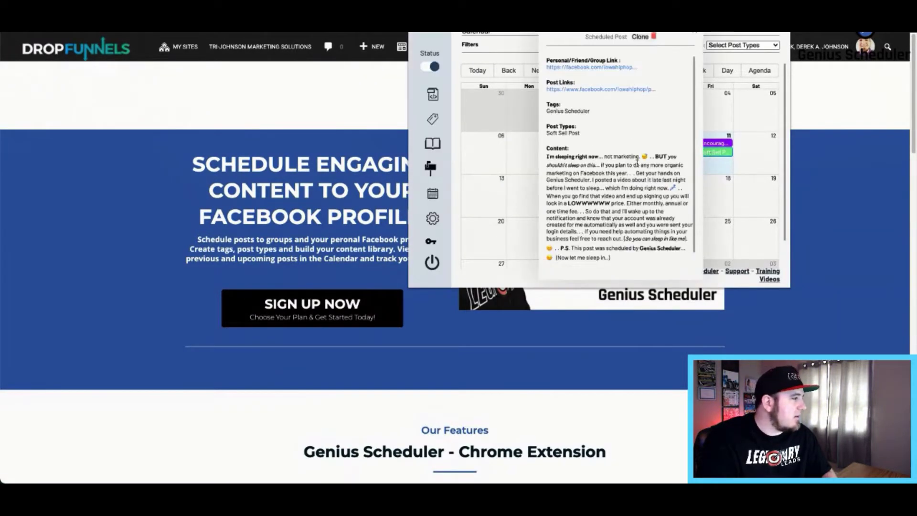
{"action": "scroll", "coordinate": [635, 172], "scroll_direction": "down", "scroll_amount": 2}
{"action": "scroll", "coordinate": [631, 190], "scroll_direction": "up", "scroll_amount": 2}
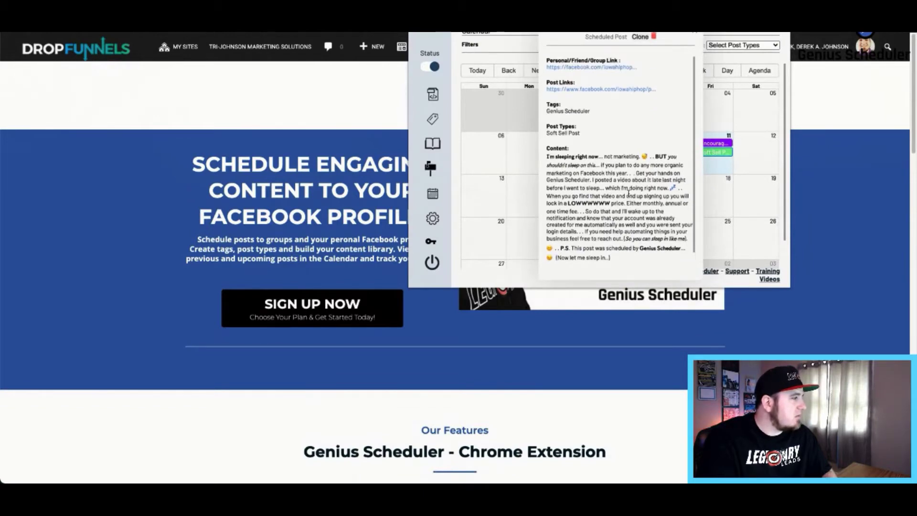
{"action": "scroll", "coordinate": [629, 193], "scroll_direction": "down", "scroll_amount": 1}
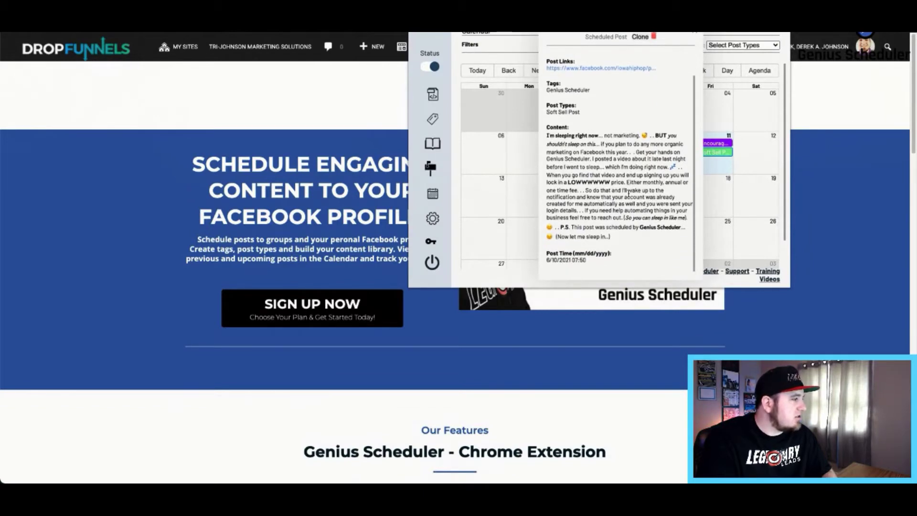
{"action": "left_click", "coordinate": [604, 69]}
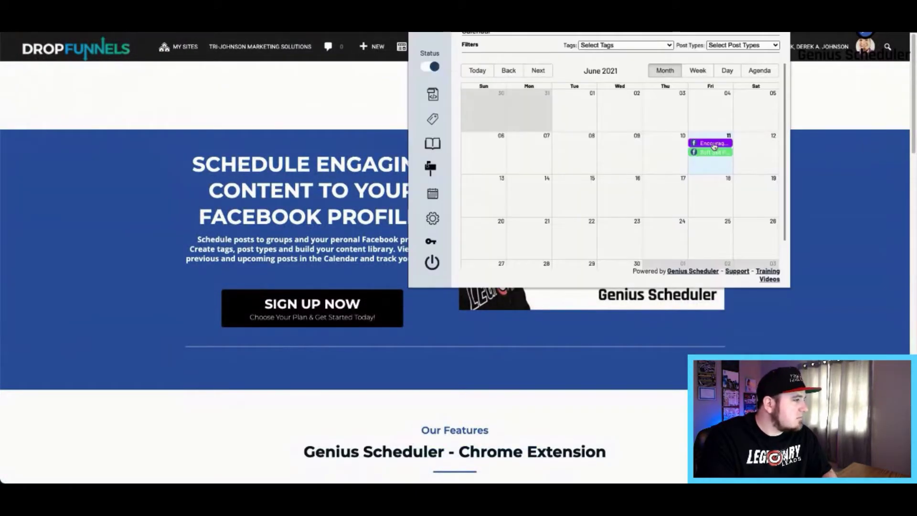
{"action": "left_click", "coordinate": [713, 145]}
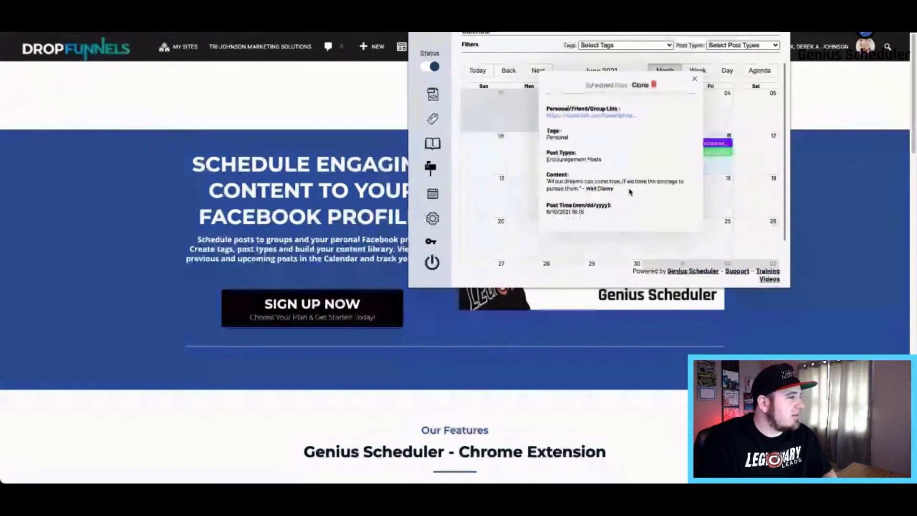
{"action": "left_click", "coordinate": [807, 179]}
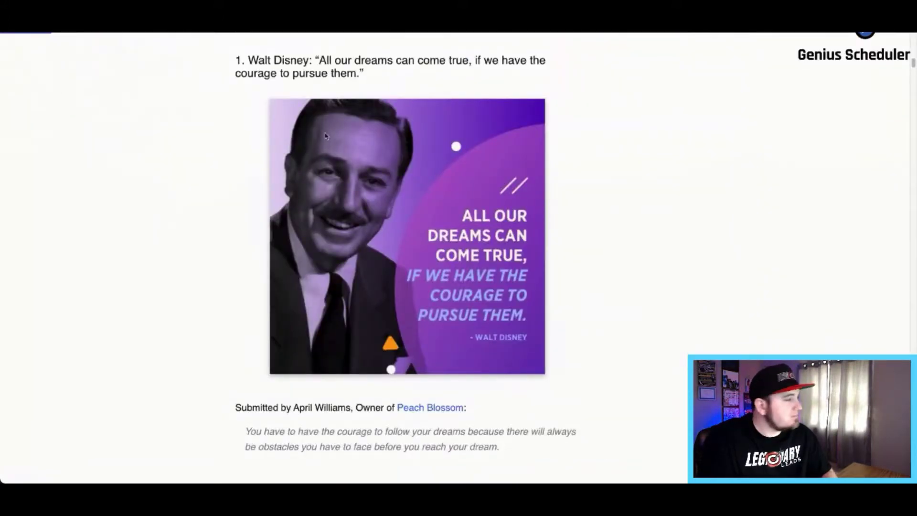
Step: Browse the article of motivational quotes for post ideas, examining the Walt Disney quote and the entries below it
{"action": "left_click_drag", "start_coordinate": [380, 84], "coordinate": [249, 60]}
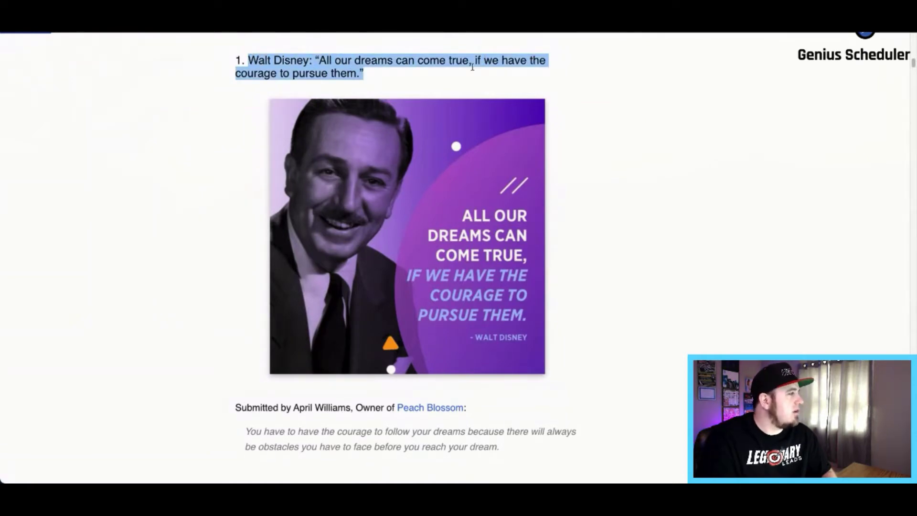
{"action": "left_click", "coordinate": [394, 77]}
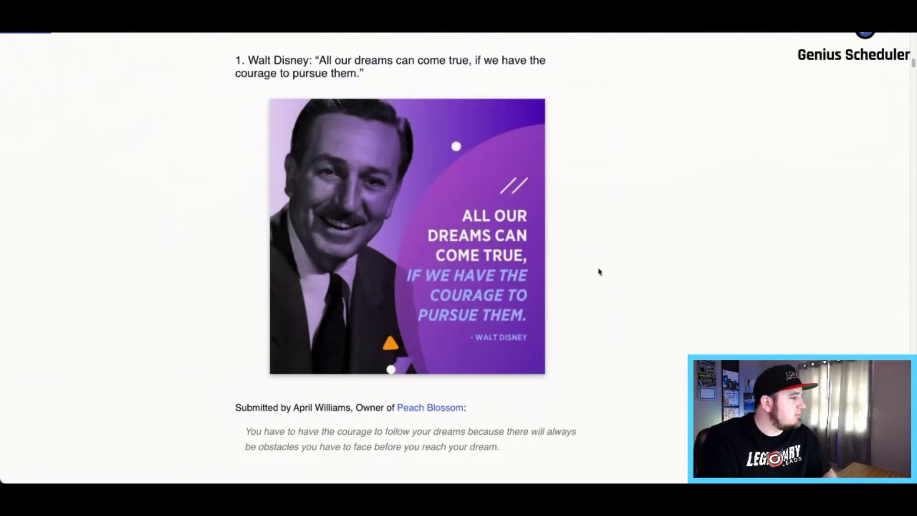
{"action": "scroll", "coordinate": [599, 270], "scroll_direction": "down", "scroll_amount": 3}
{"action": "scroll", "coordinate": [598, 271], "scroll_direction": "down", "scroll_amount": 7}
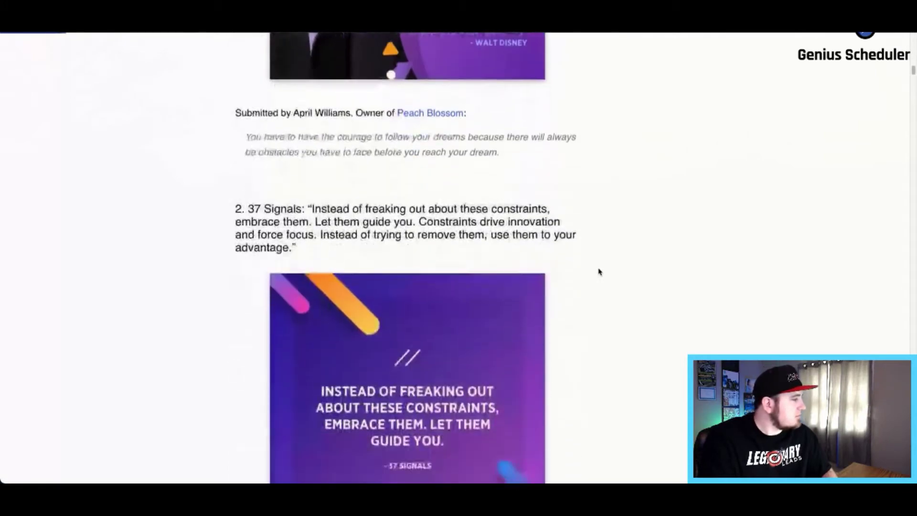
{"action": "scroll", "coordinate": [598, 270], "scroll_direction": "up", "scroll_amount": 9}
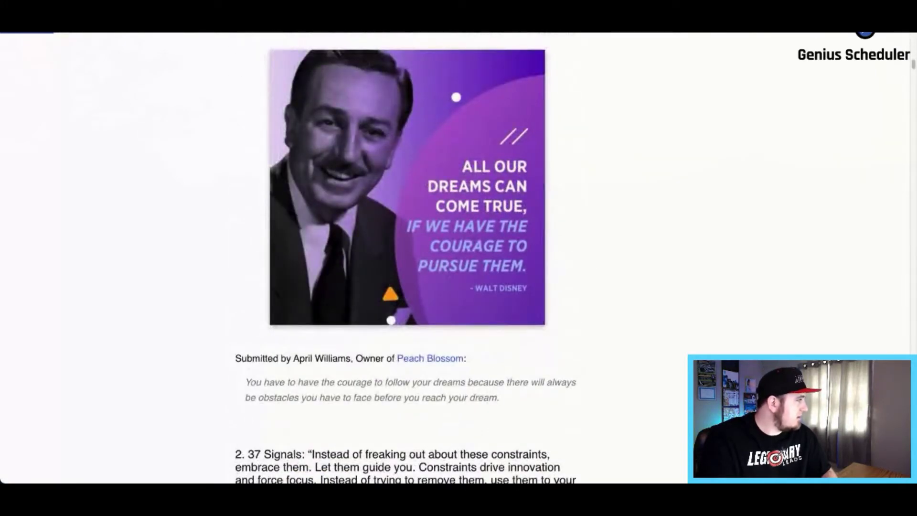
{"action": "scroll", "coordinate": [137, 216], "scroll_direction": "down", "scroll_amount": 15}
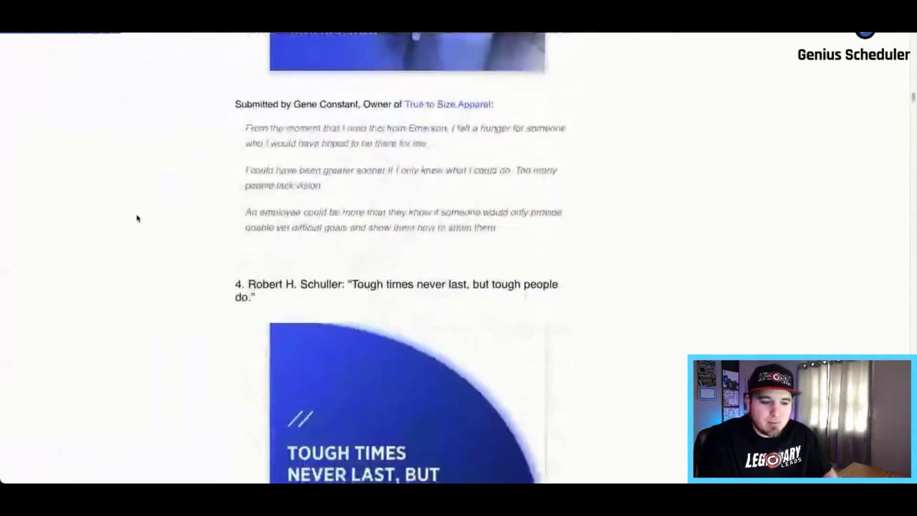
{"action": "scroll", "coordinate": [137, 218], "scroll_direction": "down", "scroll_amount": 6}
{"action": "scroll", "coordinate": [137, 218], "scroll_direction": "up", "scroll_amount": 20}
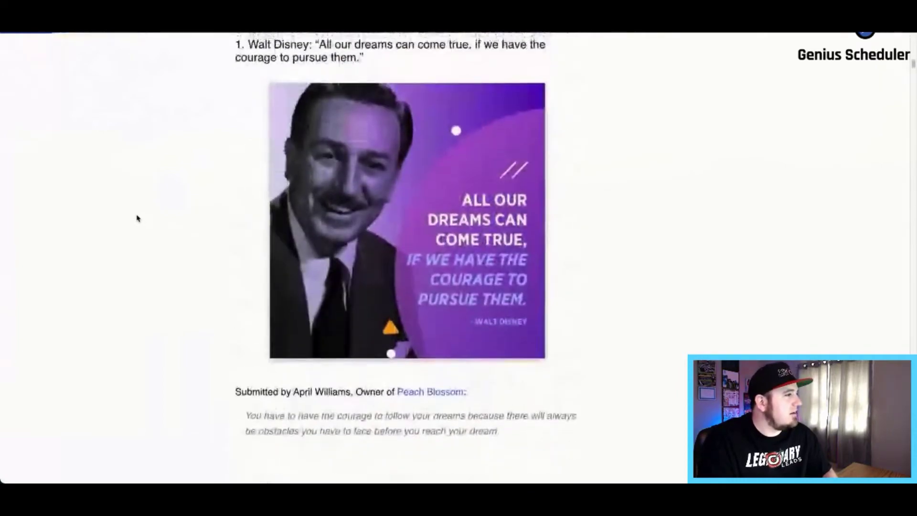
{"action": "scroll", "coordinate": [137, 219], "scroll_direction": "up", "scroll_amount": 15}
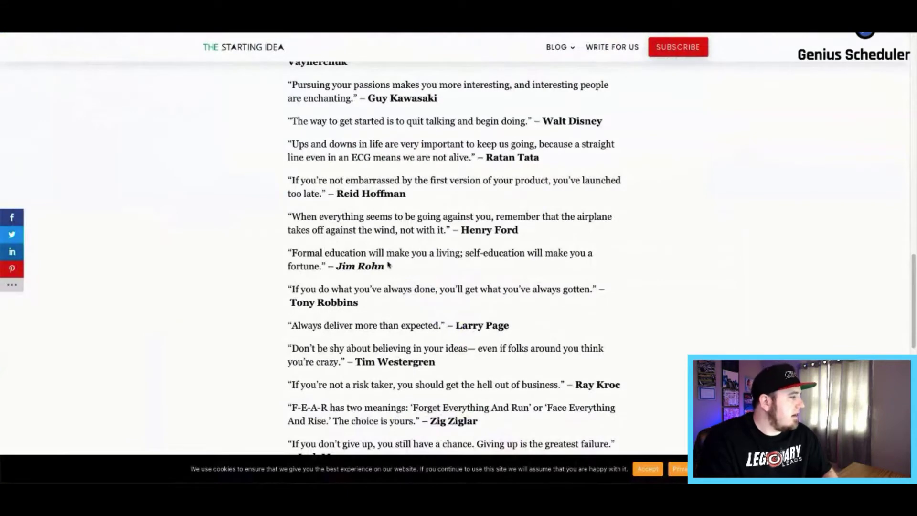
Step: Copy the Jim Rohn quote about formal education and self-education, including its attribution, from The Starting Idea article
{"action": "left_click_drag", "start_coordinate": [390, 269], "coordinate": [288, 252]}
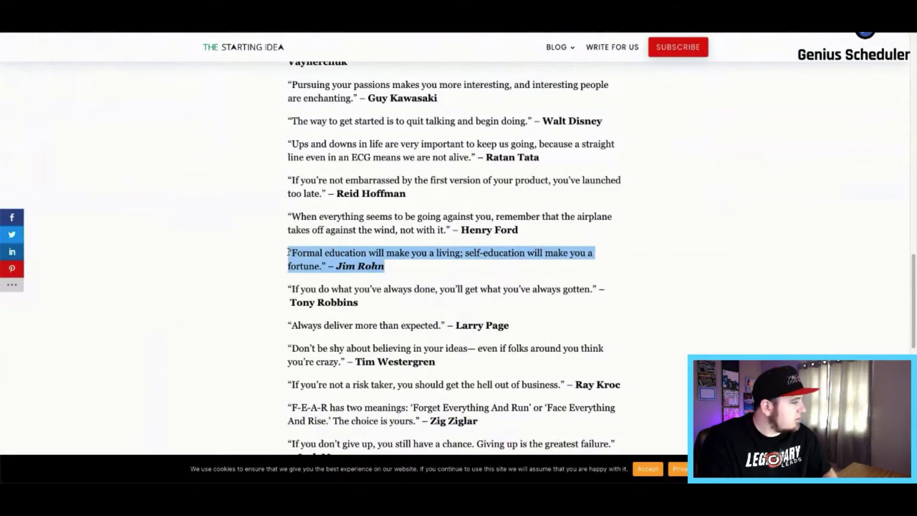
{"action": "left_click", "coordinate": [415, 268]}
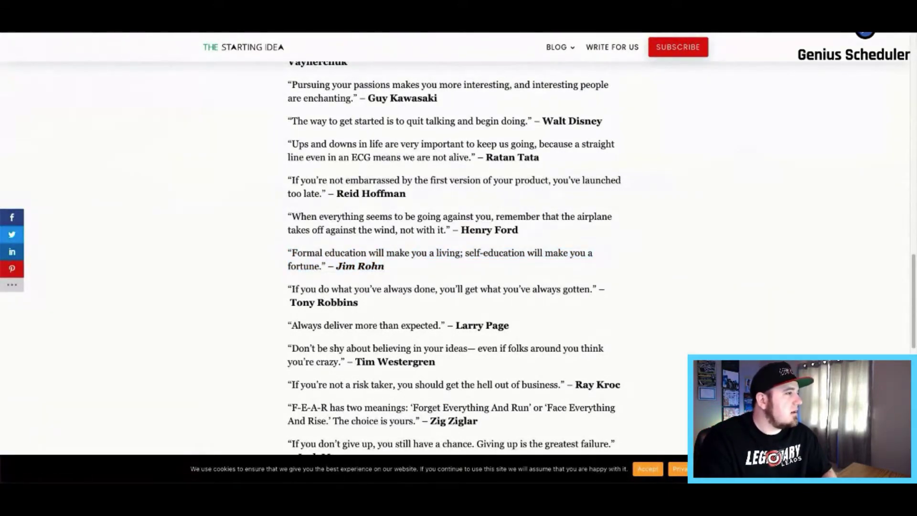
{"action": "left_click", "coordinate": [865, 29]}
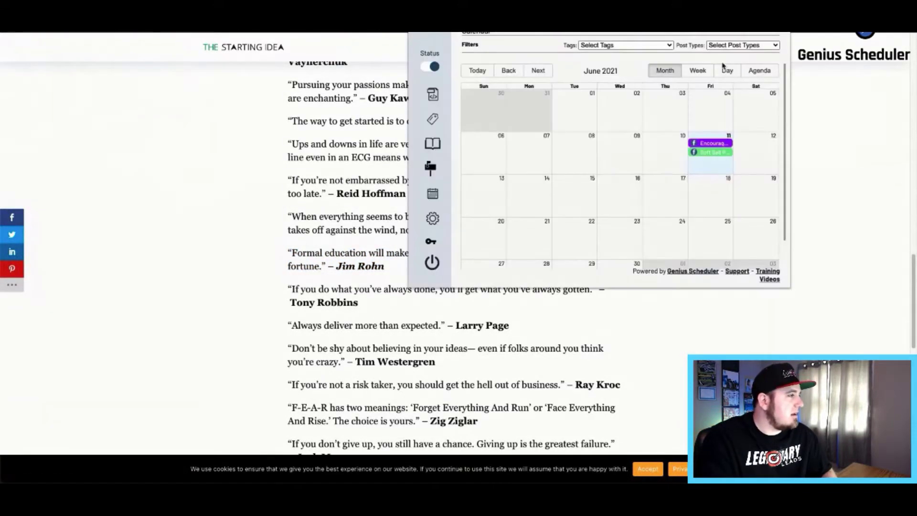
{"action": "left_click", "coordinate": [353, 288]}
{"action": "triple_click", "coordinate": [398, 263]}
{"action": "key", "text": "ctrl+c"}
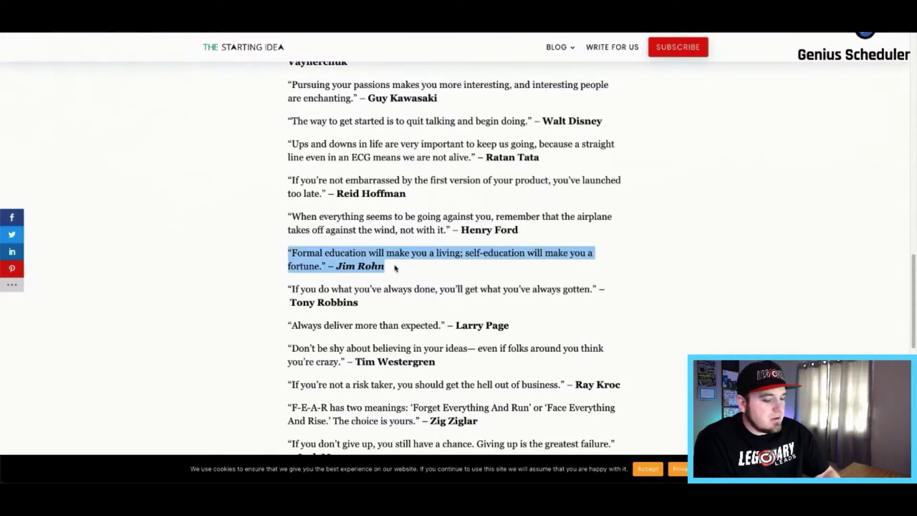
Step: Open the Schedule a Post form in Genius Scheduler and check the content library choices, keeping Continue Create New Post
{"action": "left_click", "coordinate": [865, 29]}
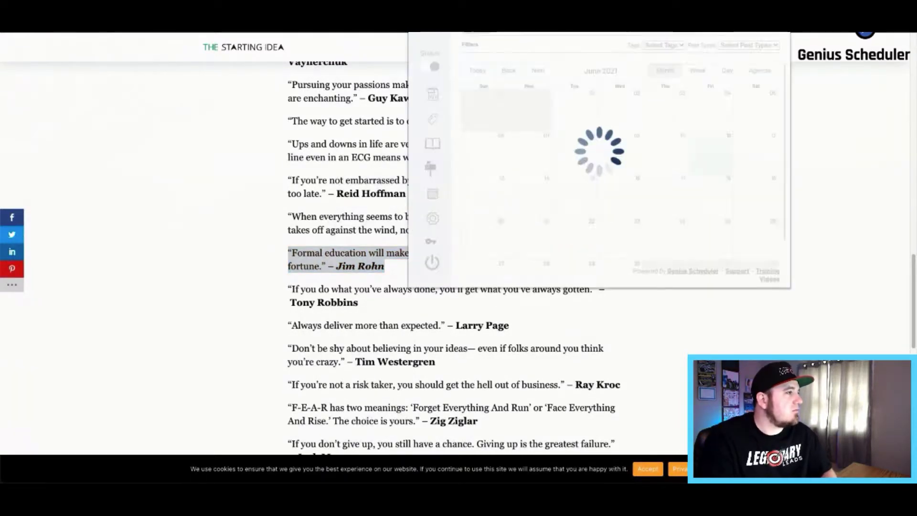
{"action": "left_click", "coordinate": [431, 168]}
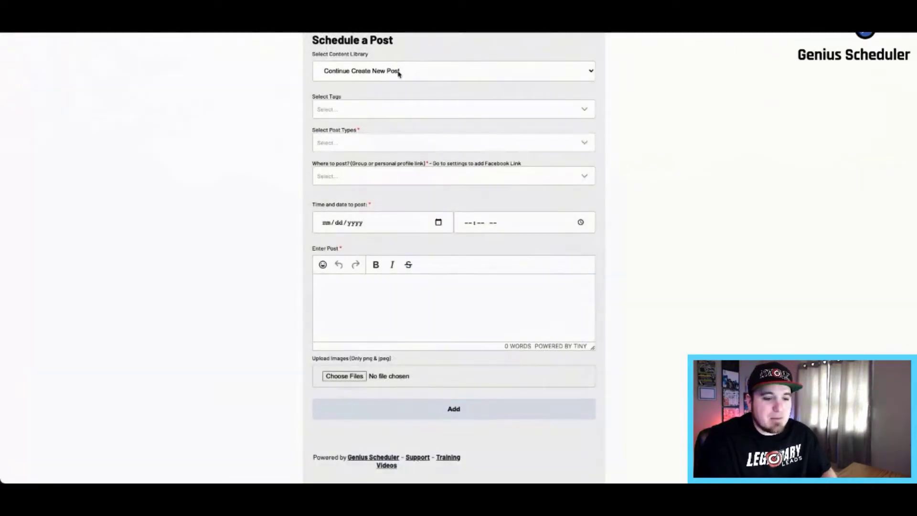
{"action": "left_click", "coordinate": [420, 72]}
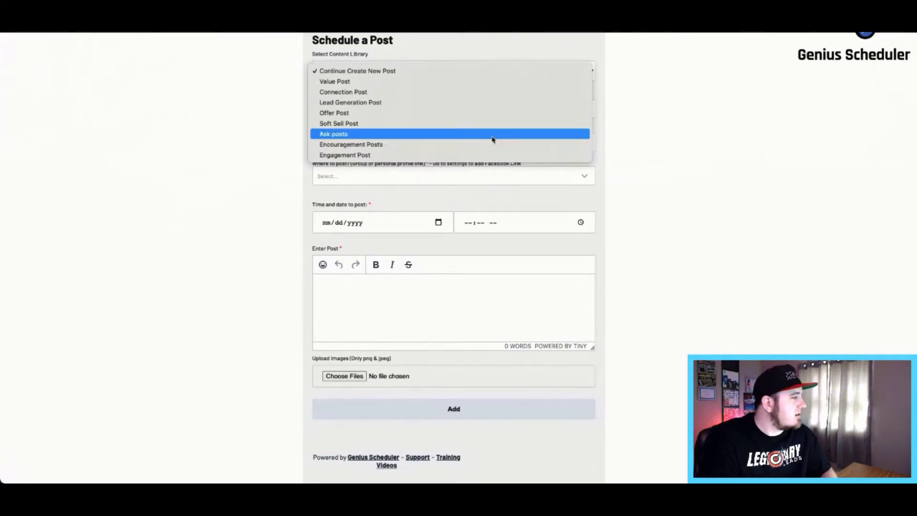
{"action": "left_click", "coordinate": [652, 140]}
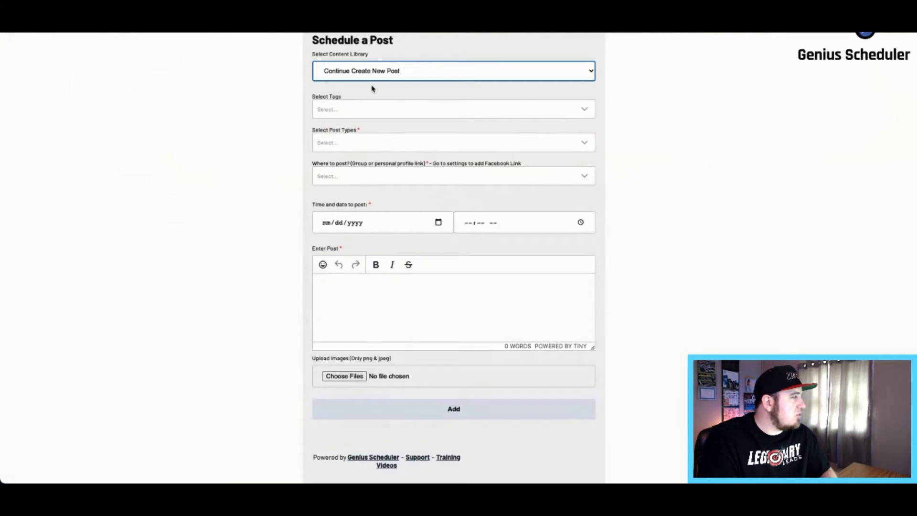
{"action": "left_click", "coordinate": [372, 89]}
Step: Assign the Personal tag to the new post
{"action": "left_click", "coordinate": [395, 117]}
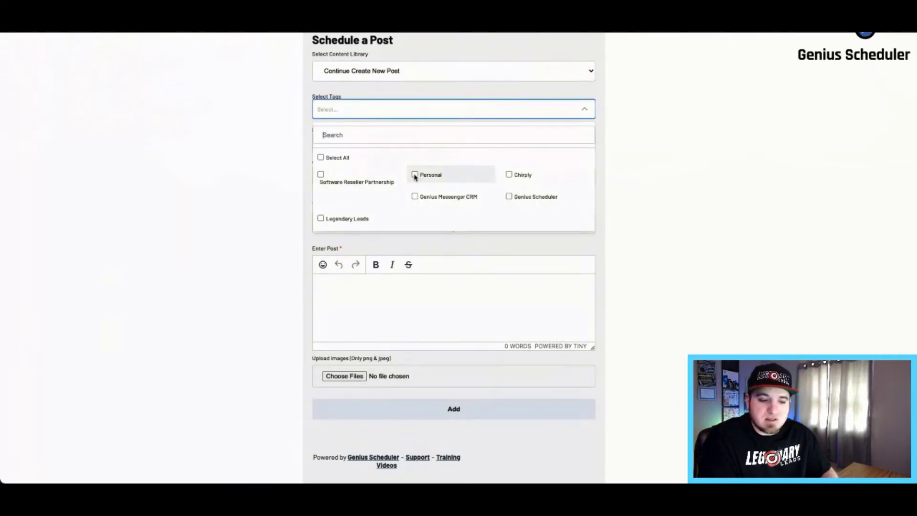
{"action": "left_click", "coordinate": [415, 175]}
{"action": "left_click", "coordinate": [614, 170]}
{"action": "left_click", "coordinate": [435, 109]}
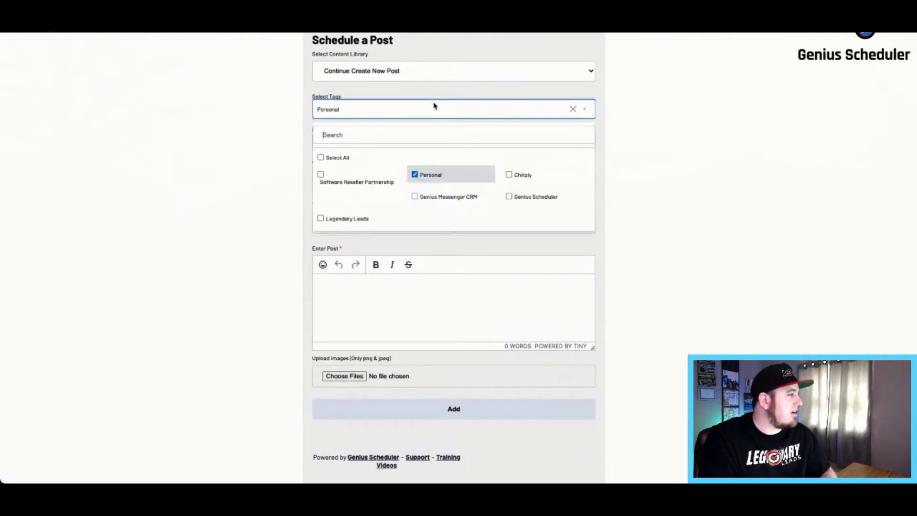
{"action": "left_click", "coordinate": [666, 183]}
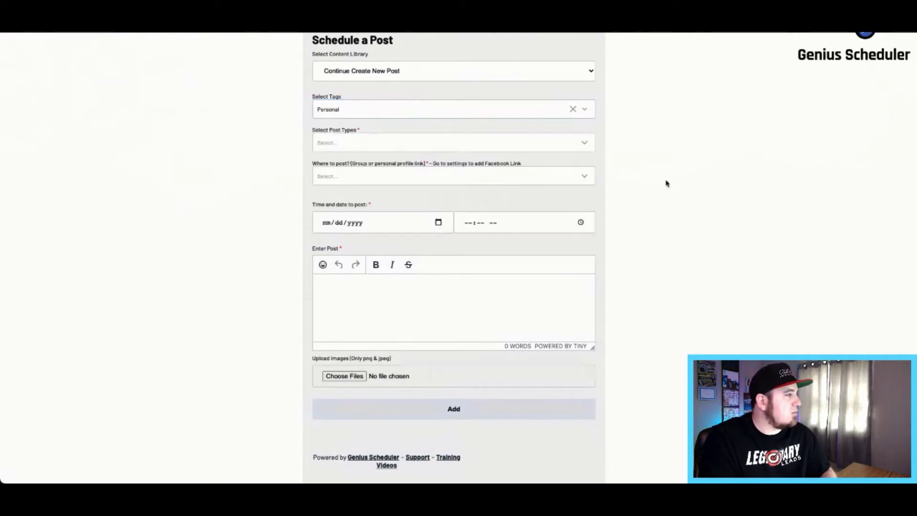
Step: Set the new post's type to Encouragement Posts
{"action": "left_click", "coordinate": [454, 149]}
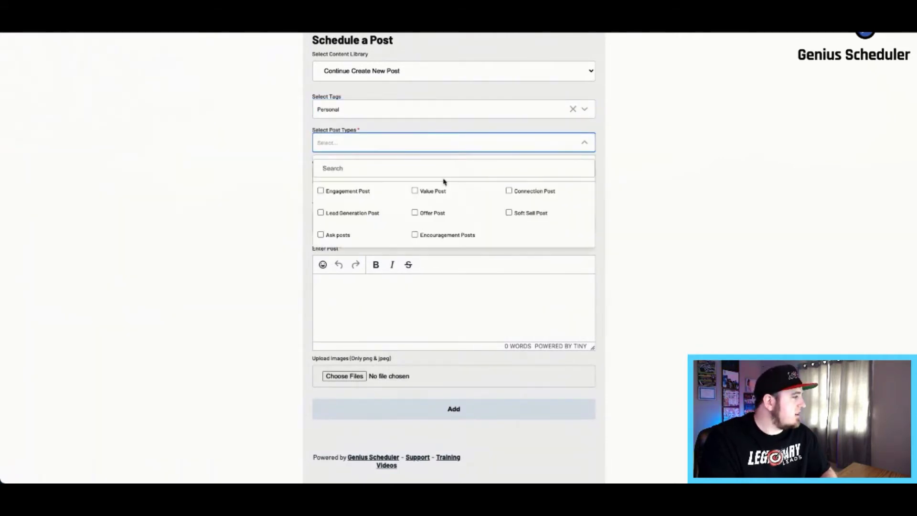
{"action": "left_click", "coordinate": [444, 236]}
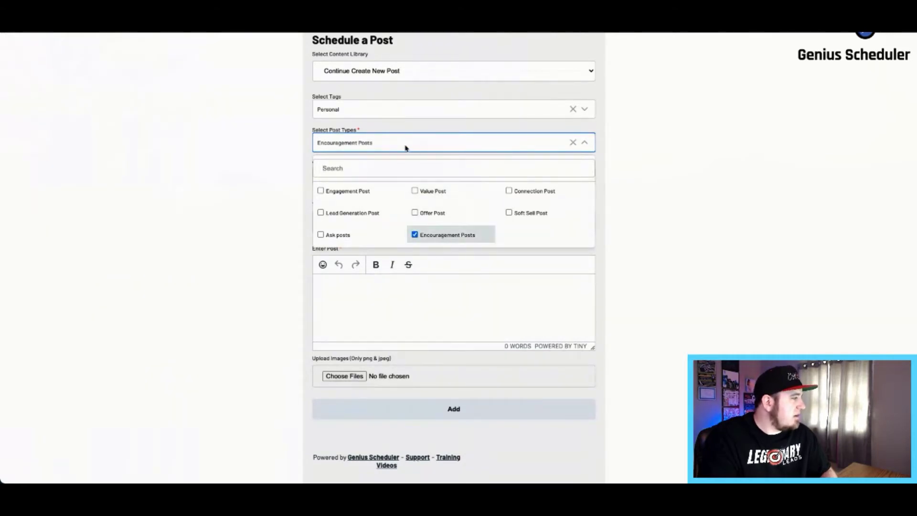
{"action": "left_click", "coordinate": [642, 191]}
Step: Choose both Personal Profile and D.O.M.E. FB Group as the destinations for the post
{"action": "left_click", "coordinate": [426, 184]}
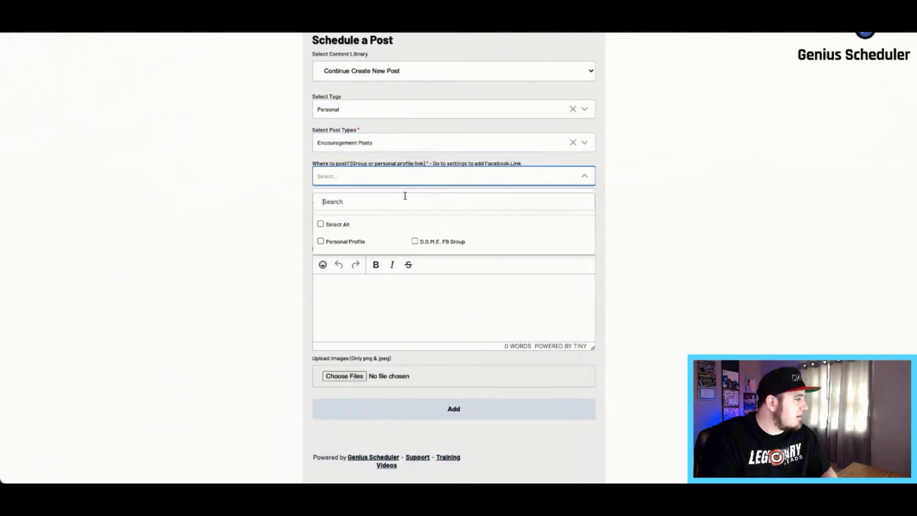
{"action": "left_click", "coordinate": [353, 249]}
{"action": "left_click", "coordinate": [428, 249]}
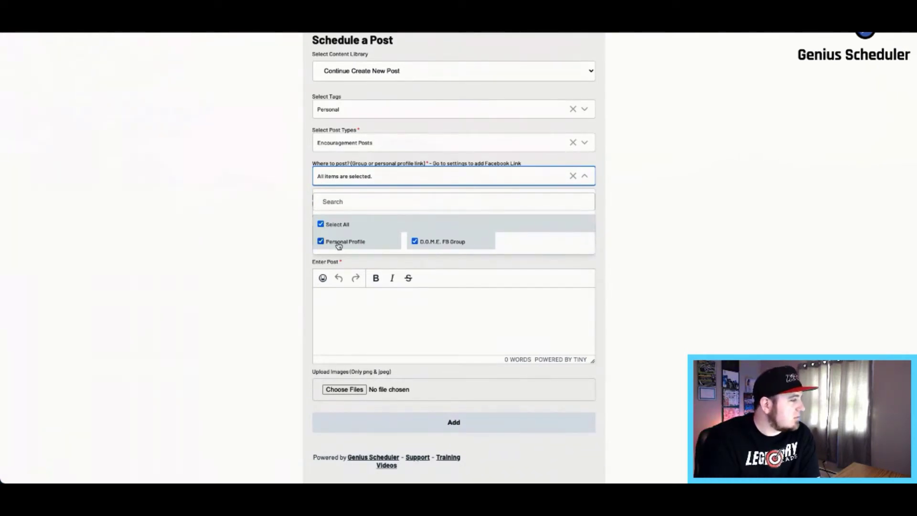
{"action": "left_click", "coordinate": [683, 266]}
Step: Schedule the post for 06/12/2021 at 07:20 AM
{"action": "left_click", "coordinate": [438, 236]}
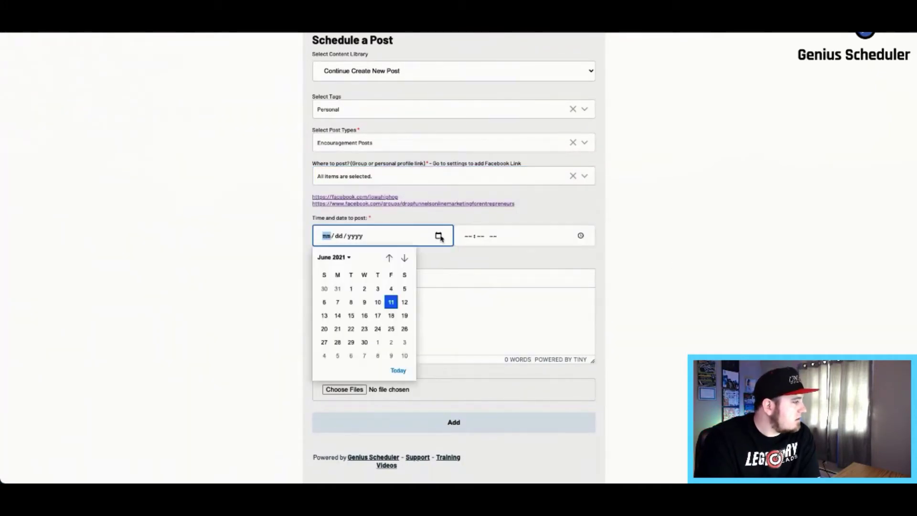
{"action": "left_click", "coordinate": [405, 305]}
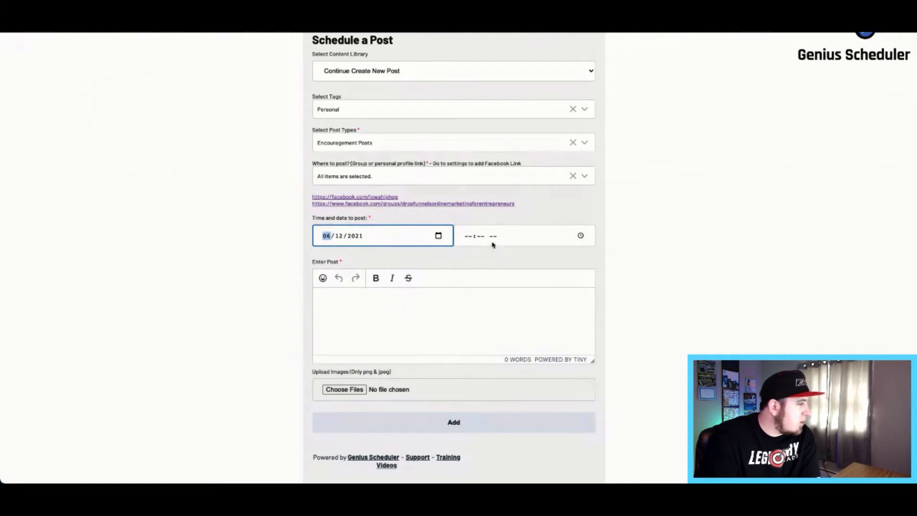
{"action": "left_click", "coordinate": [481, 239]}
{"action": "left_click", "coordinate": [579, 238]}
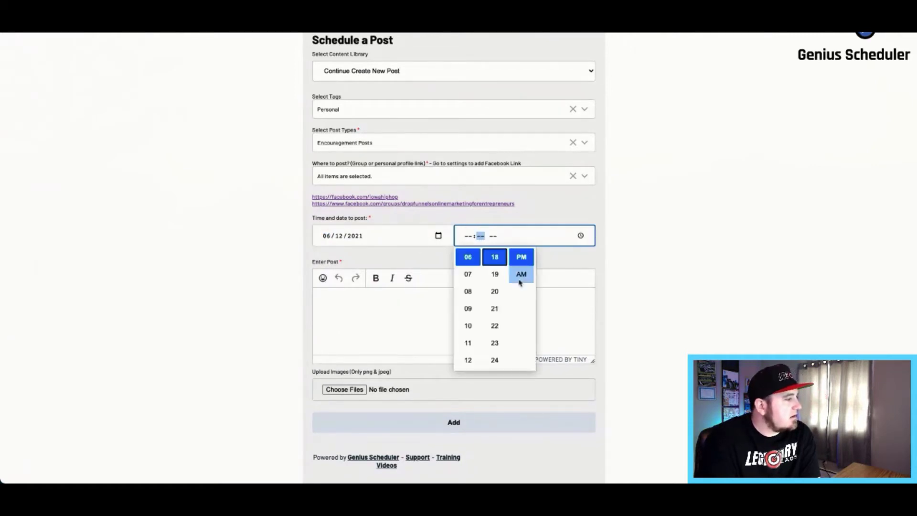
{"action": "left_click", "coordinate": [468, 273]}
{"action": "left_click", "coordinate": [495, 291]}
{"action": "left_click", "coordinate": [521, 273]}
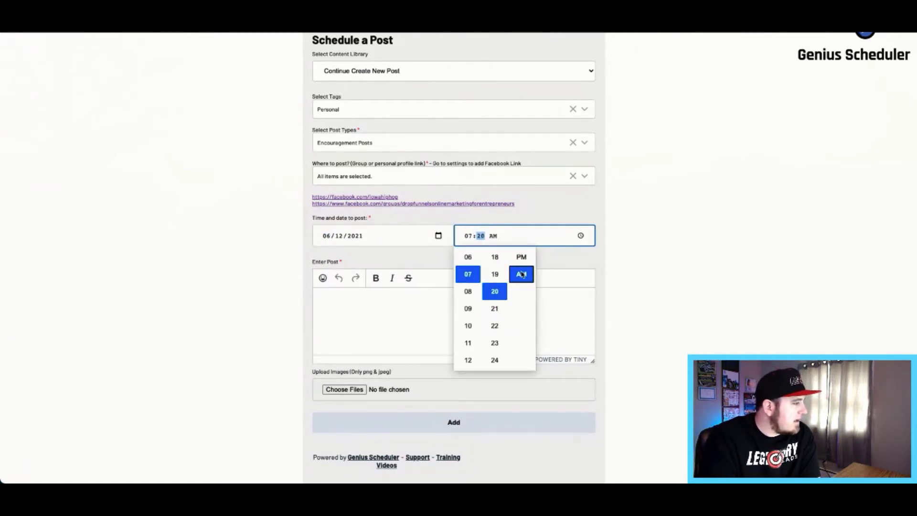
{"action": "left_click", "coordinate": [652, 251]}
Step: Enter the Jim Rohn quote on formal education and self-education as the post text, followed by the line "(This post was scheduled by Genius Scheduler)"
{"action": "left_click", "coordinate": [408, 320]}
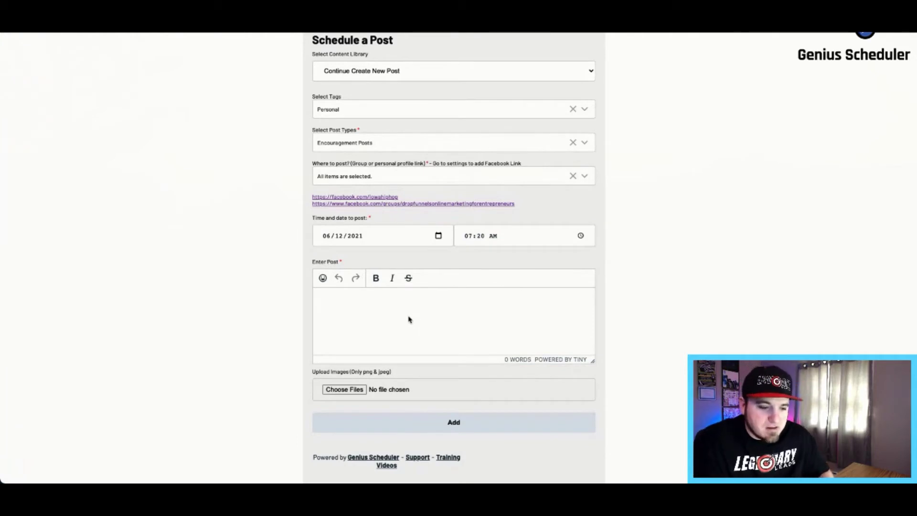
{"action": "key", "text": "ctrl+v"}
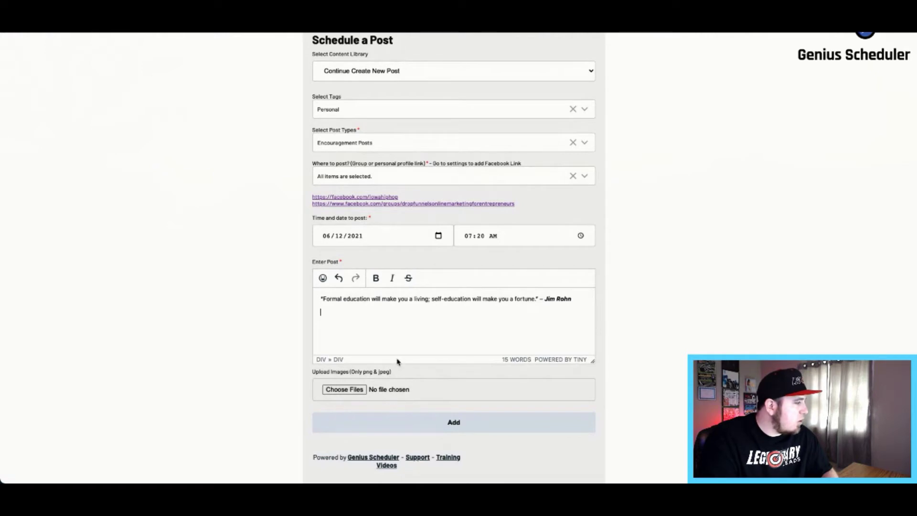
{"action": "key", "text": "Return"}
{"action": "type", "text": "(This"}
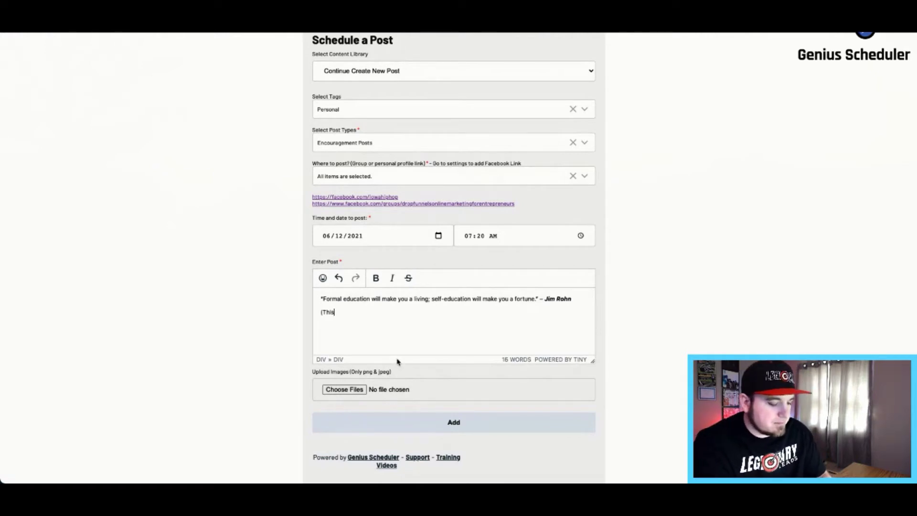
{"action": "type", "text": " post was sched"}
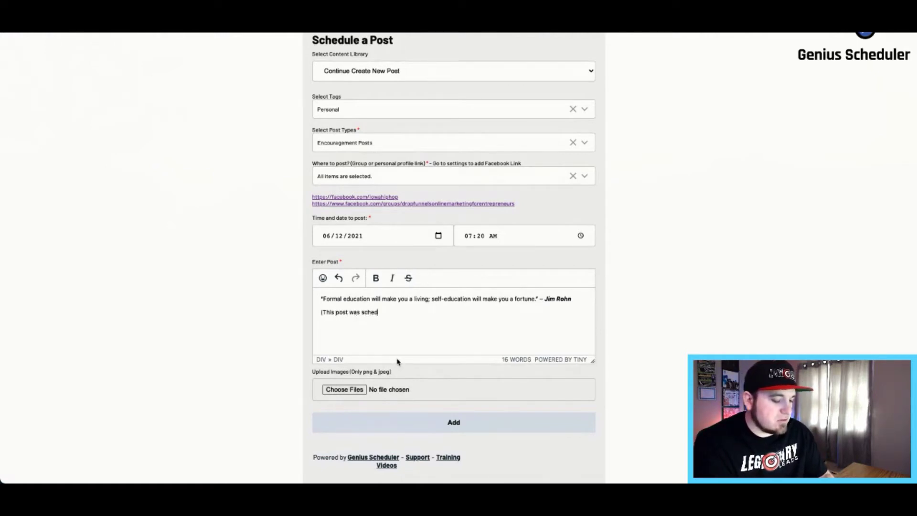
{"action": "type", "text": "uled by Genius Scheduler"}
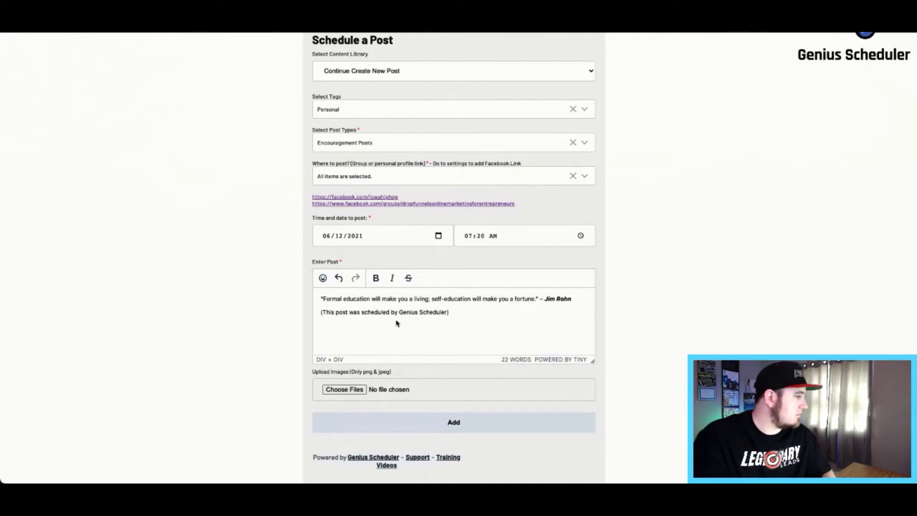
Step: Make the words "Genius Scheduler" bold in the post text and add the post to the schedule
{"action": "left_click_drag", "start_coordinate": [400, 312], "coordinate": [439, 313]}
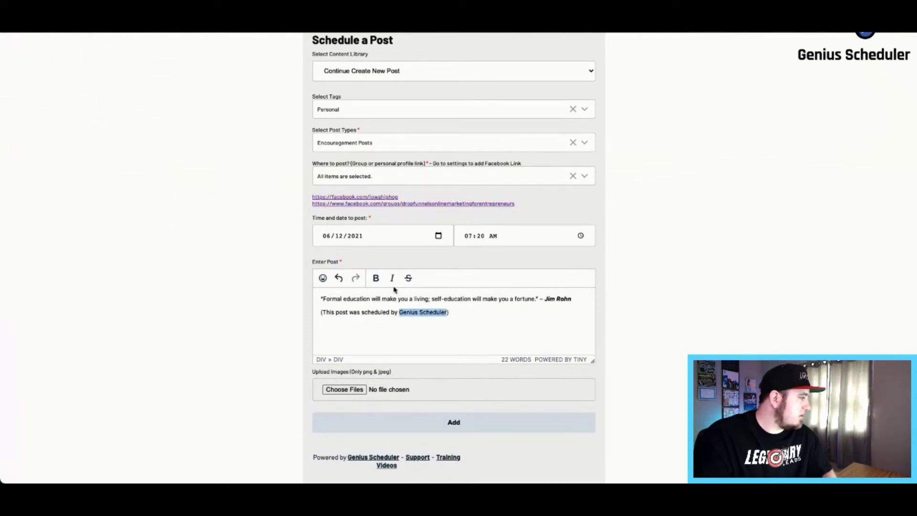
{"action": "left_click", "coordinate": [376, 278]}
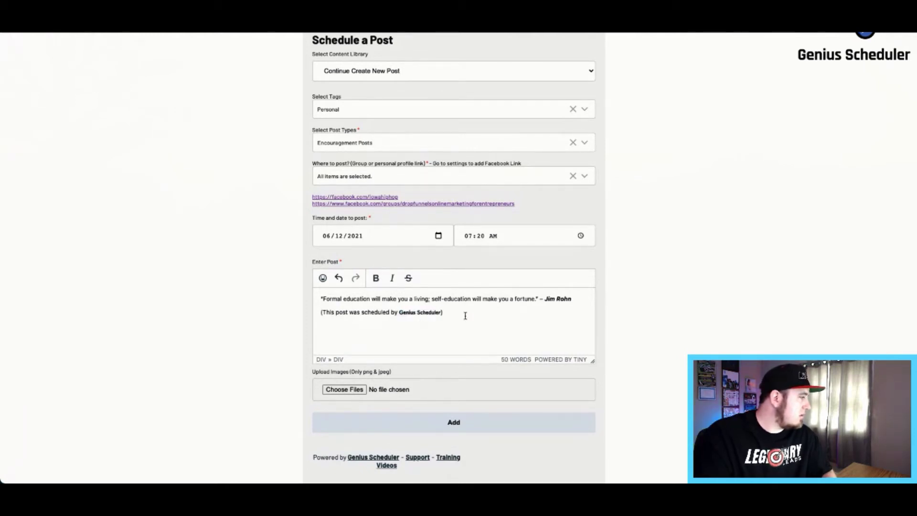
{"action": "left_click", "coordinate": [438, 430]}
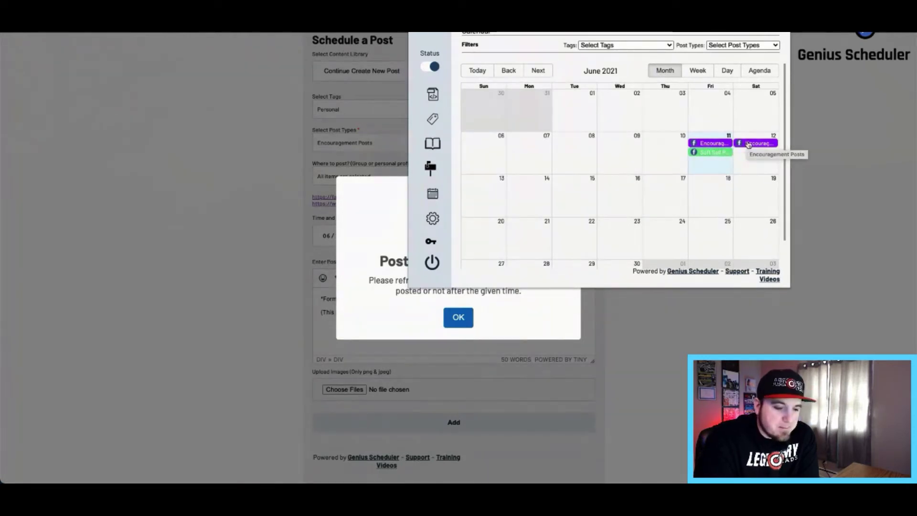
Step: Filter the June 2021 calendar by Encouragement Posts, by Lead Generation Post, and by Encouragement Posts again
{"action": "left_click", "coordinate": [742, 45]}
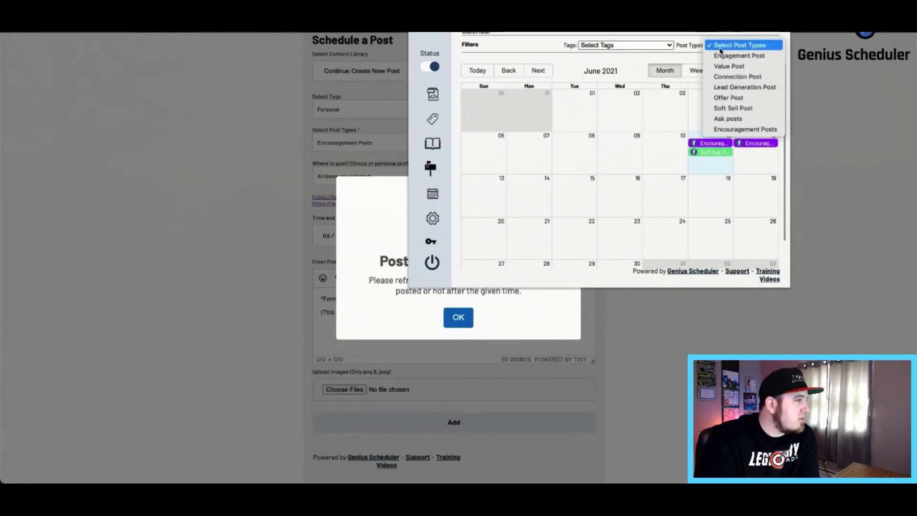
{"action": "left_click", "coordinate": [738, 129]}
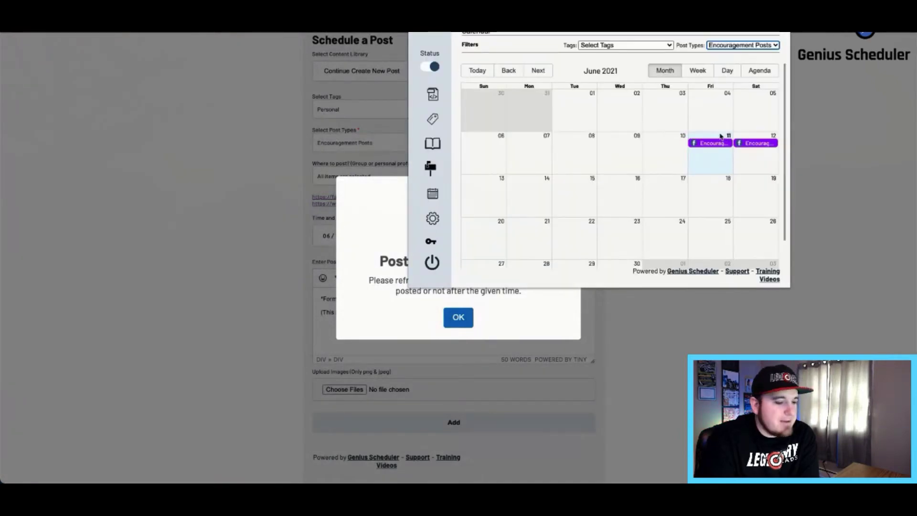
{"action": "left_click", "coordinate": [736, 46]}
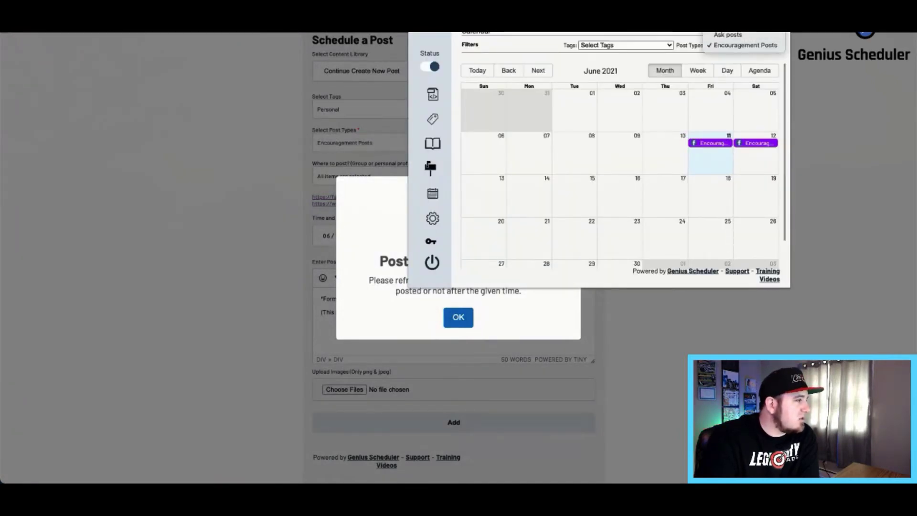
{"action": "left_click", "coordinate": [722, 149]}
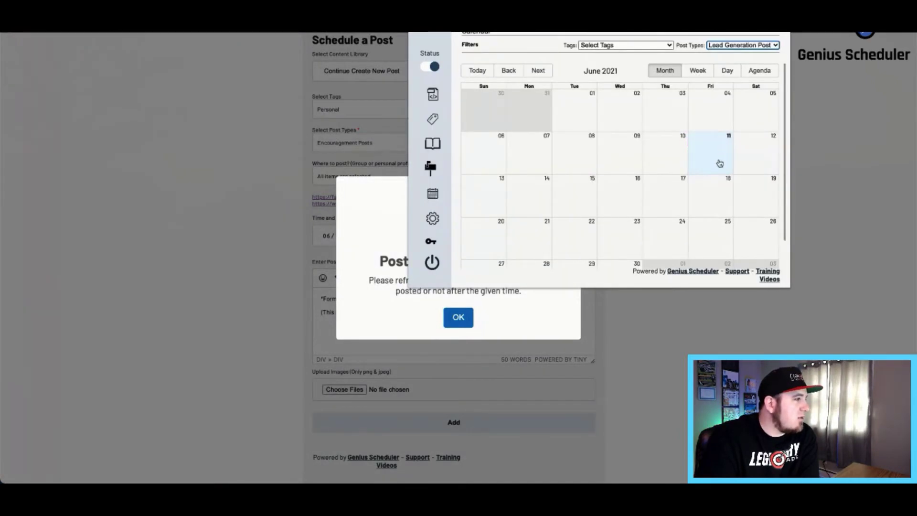
{"action": "left_click", "coordinate": [745, 46]}
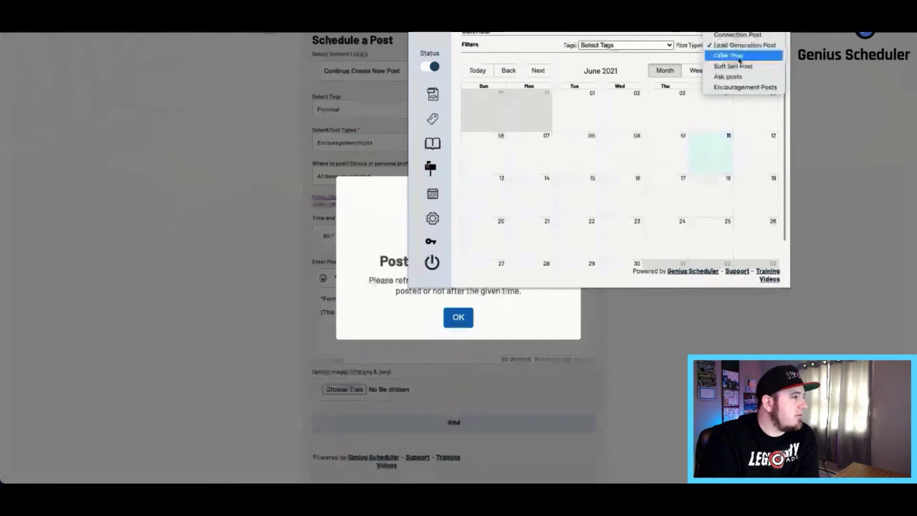
{"action": "left_click", "coordinate": [745, 87]}
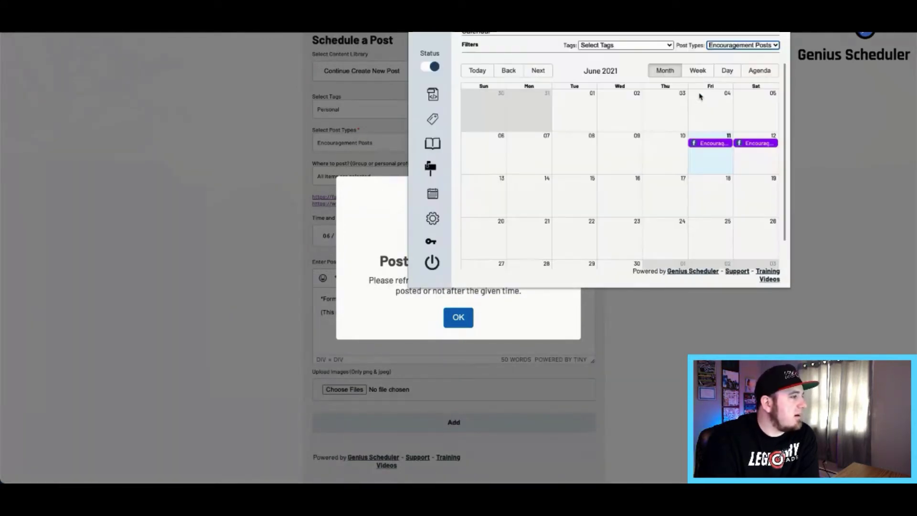
Step: Filter the calendar's encouragement posts by the Personal tag and then by the Genius Scheduler tag
{"action": "left_click", "coordinate": [643, 46]}
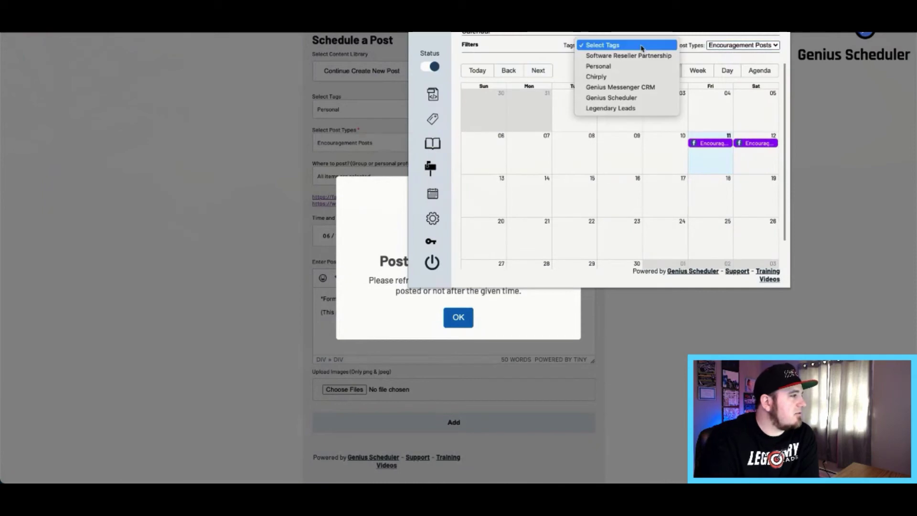
{"action": "left_click", "coordinate": [638, 71]}
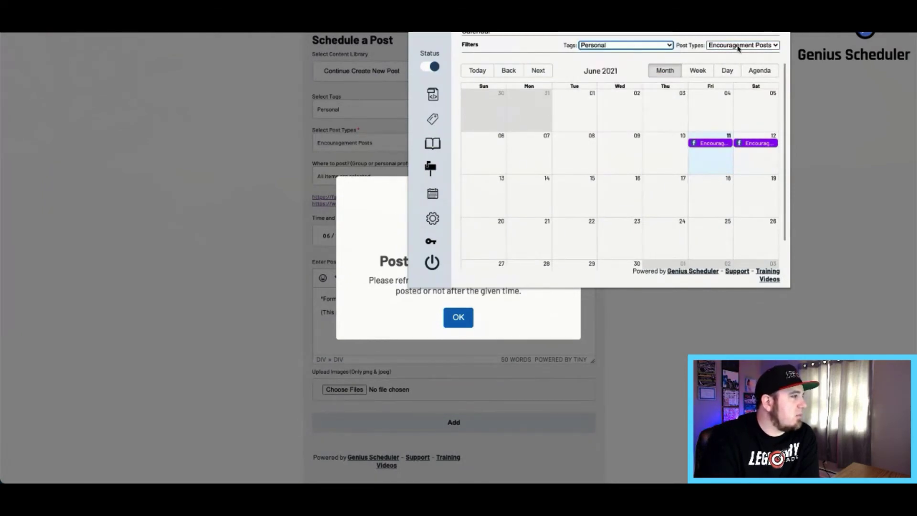
{"action": "left_click", "coordinate": [620, 43]}
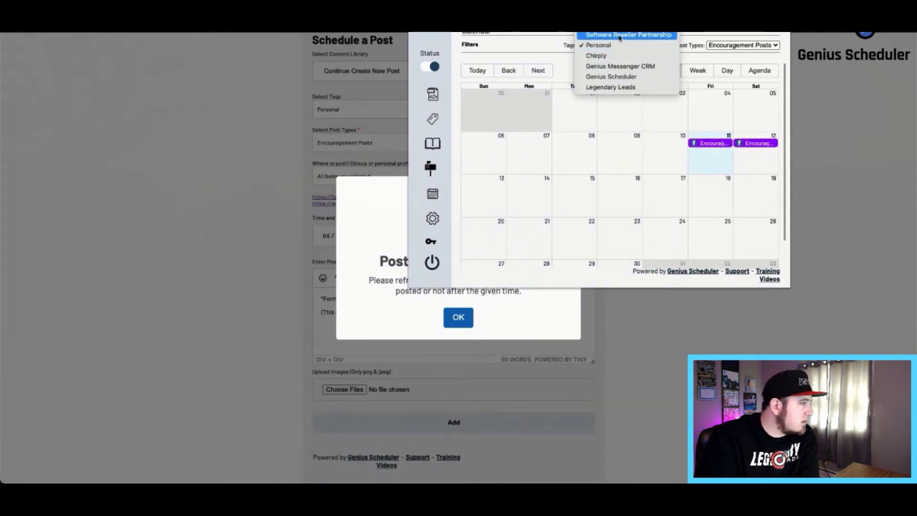
{"action": "left_click", "coordinate": [618, 76]}
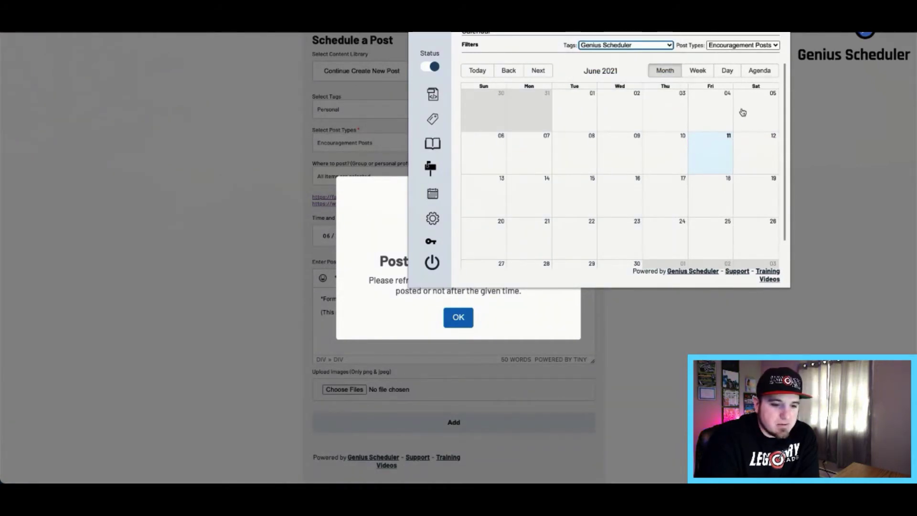
Step: Clear the calendar's tag filter and set it back to Personal
{"action": "left_click", "coordinate": [625, 45]}
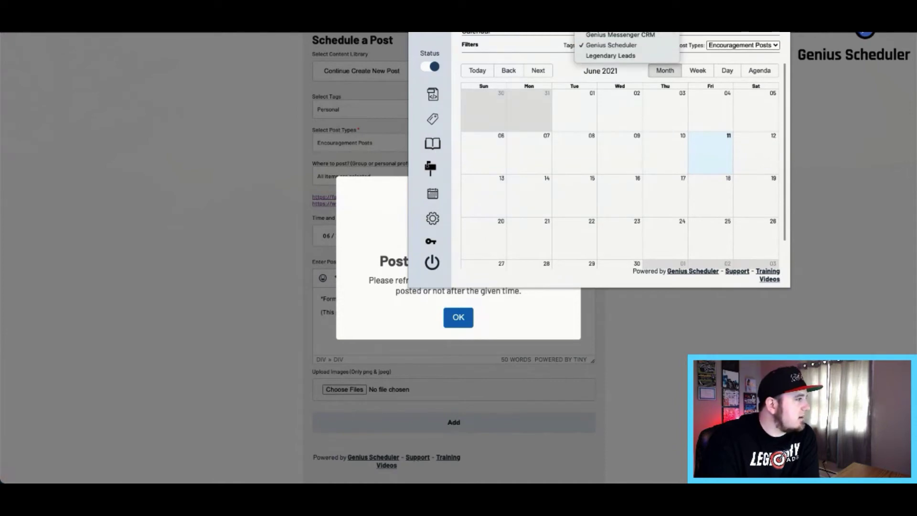
{"action": "left_click", "coordinate": [616, 33]}
{"action": "left_click", "coordinate": [603, 205]}
{"action": "left_click", "coordinate": [659, 45]}
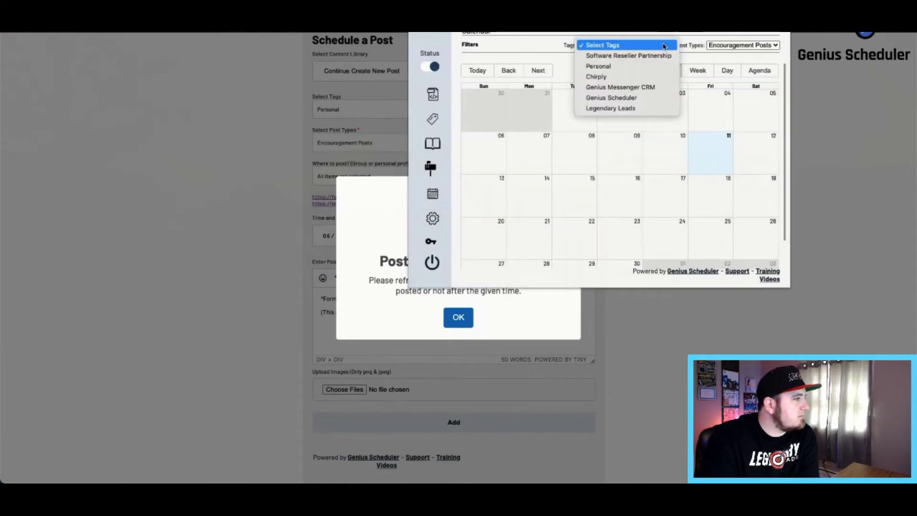
{"action": "left_click", "coordinate": [645, 66]}
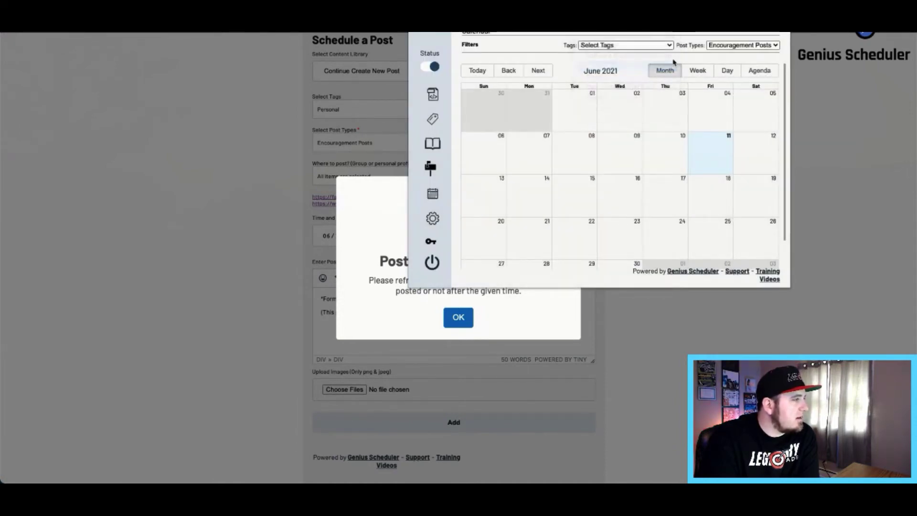
Step: Switch the calendar's post type filter to Engagement Post
{"action": "left_click", "coordinate": [743, 45]}
{"action": "scroll", "coordinate": [744, 48], "scroll_direction": "up", "scroll_amount": 2}
{"action": "left_click", "coordinate": [743, 45]}
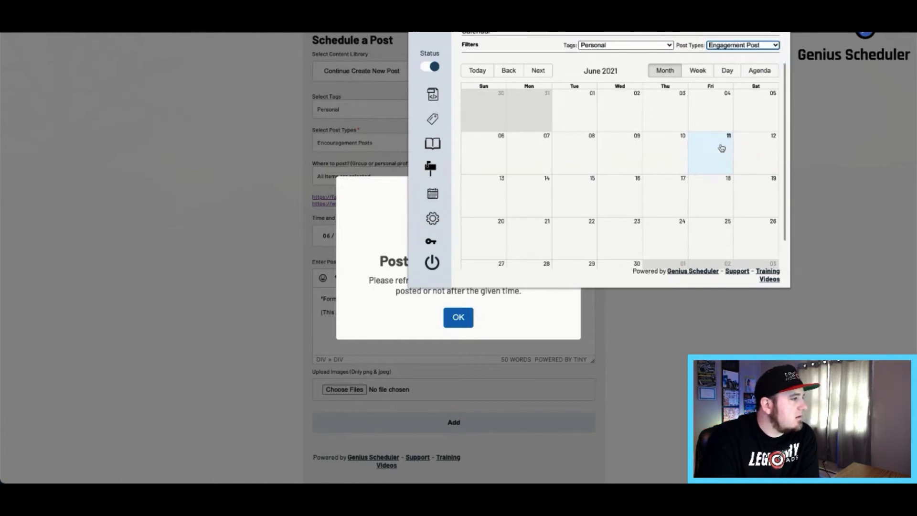
{"action": "left_click", "coordinate": [746, 48]}
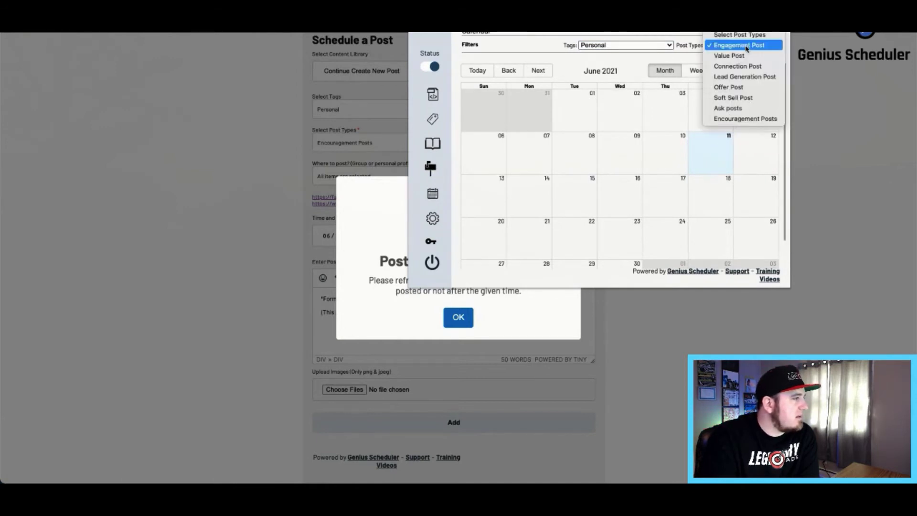
{"action": "left_click", "coordinate": [697, 165]}
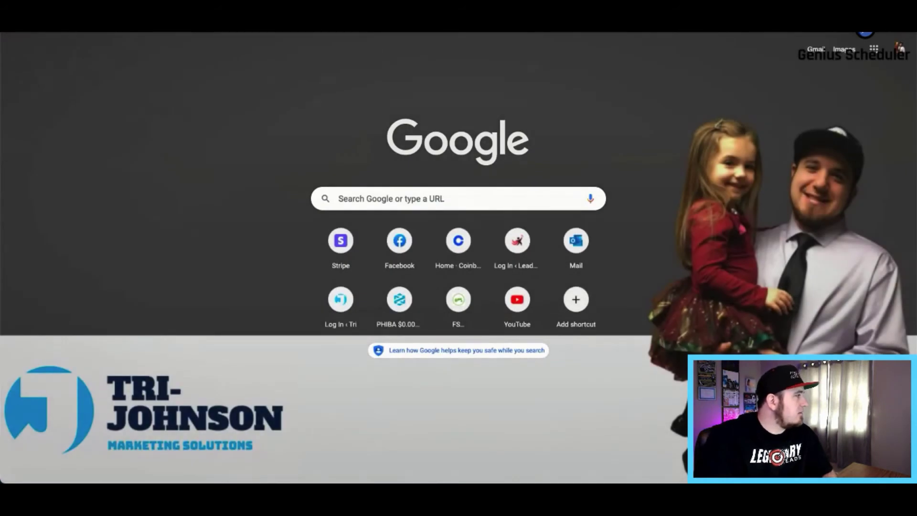
Step: Switch to Facebook and browse the news feed, examining the different kinds of posts people share
{"action": "left_click", "coordinate": [217, 43]}
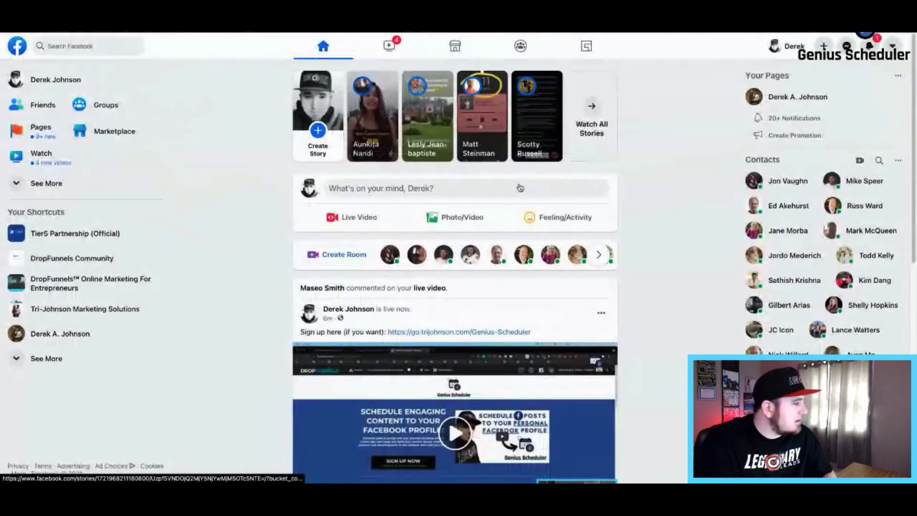
{"action": "scroll", "coordinate": [570, 229], "scroll_direction": "down", "scroll_amount": 3}
{"action": "scroll", "coordinate": [569, 229], "scroll_direction": "down", "scroll_amount": 2}
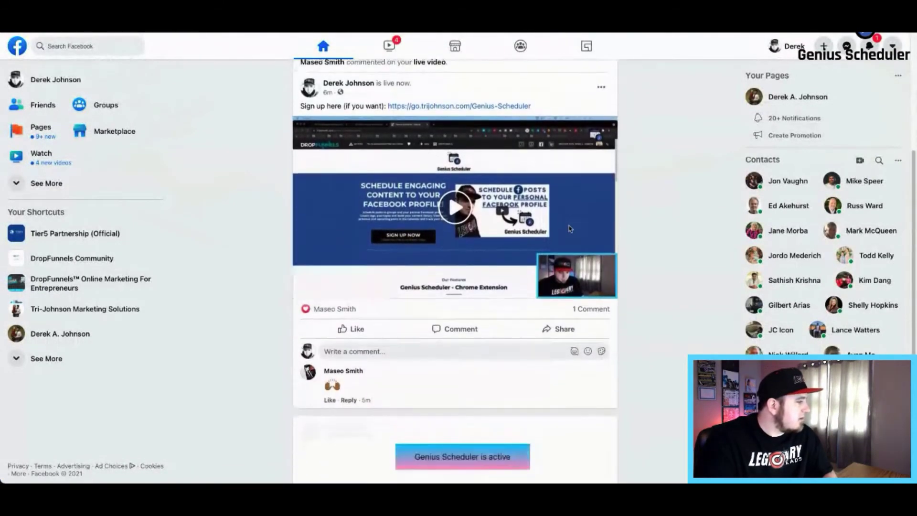
{"action": "scroll", "coordinate": [477, 215], "scroll_direction": "down", "scroll_amount": 1}
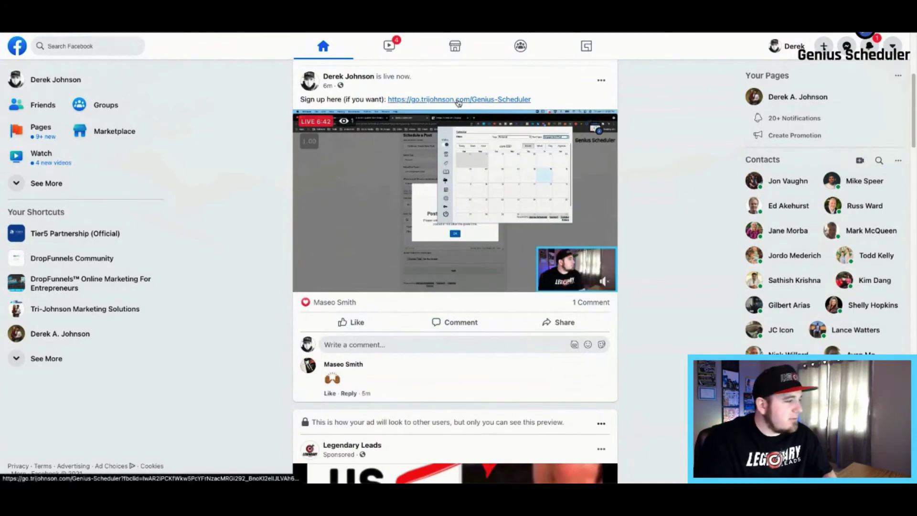
{"action": "scroll", "coordinate": [442, 206], "scroll_direction": "down", "scroll_amount": 1}
{"action": "scroll", "coordinate": [442, 205], "scroll_direction": "down", "scroll_amount": 12}
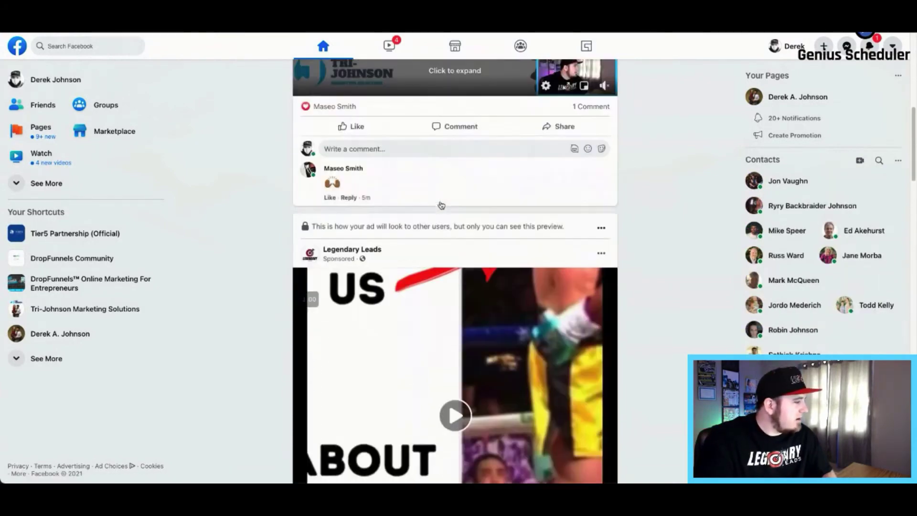
{"action": "scroll", "coordinate": [441, 205], "scroll_direction": "down", "scroll_amount": 14}
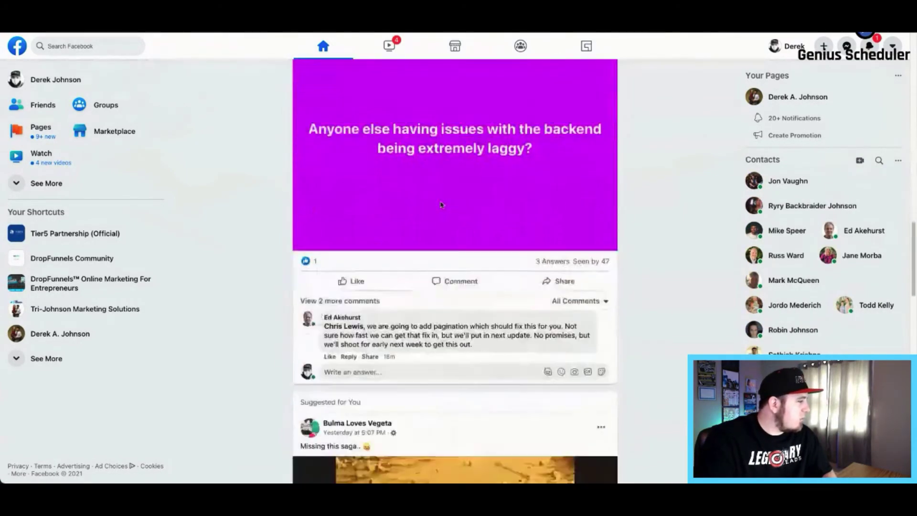
{"action": "scroll", "coordinate": [442, 205], "scroll_direction": "down", "scroll_amount": 10}
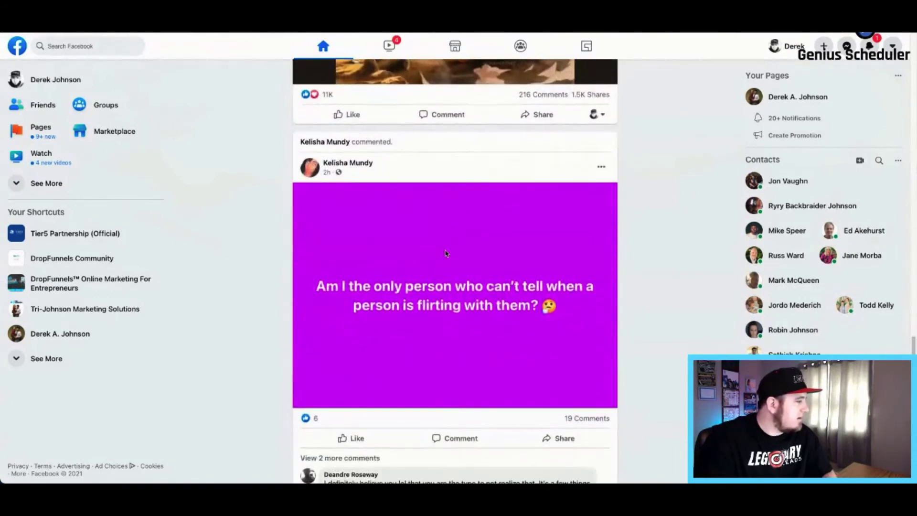
{"action": "scroll", "coordinate": [446, 253], "scroll_direction": "up", "scroll_amount": 5}
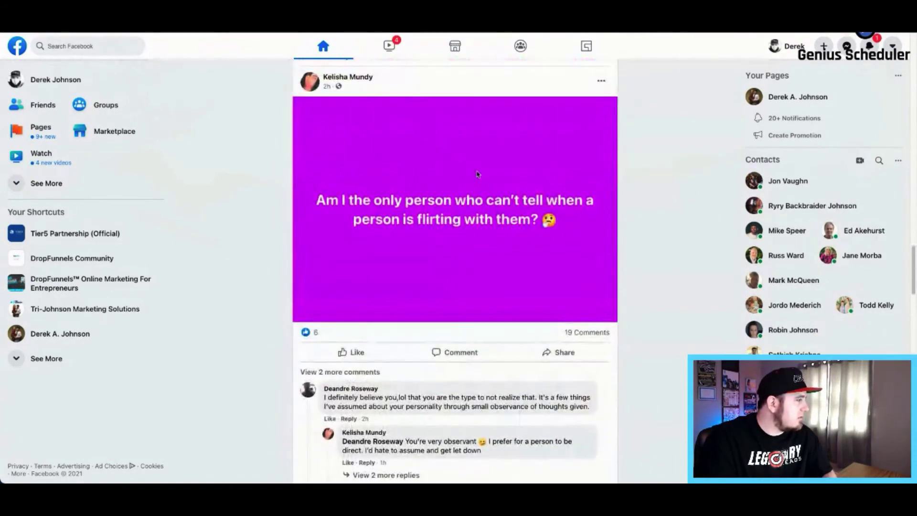
{"action": "scroll", "coordinate": [458, 225], "scroll_direction": "down", "scroll_amount": 12}
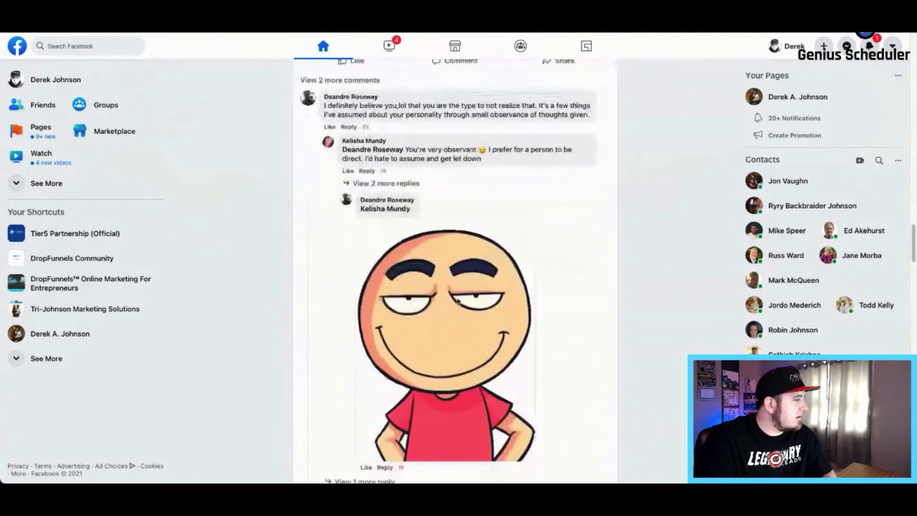
{"action": "scroll", "coordinate": [458, 301], "scroll_direction": "down", "scroll_amount": 9}
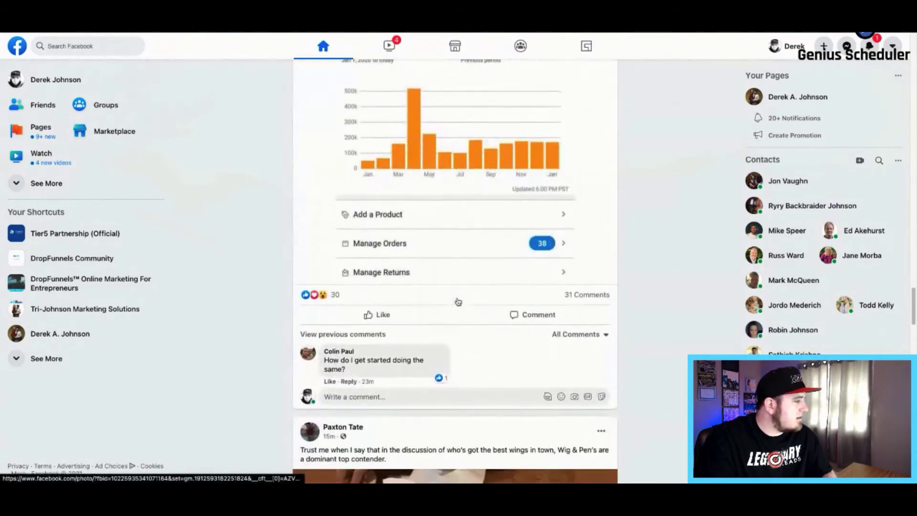
Step: Expand the Side Hustle Nation group post about being an Amazon seller and read its full text
{"action": "scroll", "coordinate": [458, 301], "scroll_direction": "up", "scroll_amount": 3}
{"action": "scroll", "coordinate": [458, 301], "scroll_direction": "up", "scroll_amount": 2}
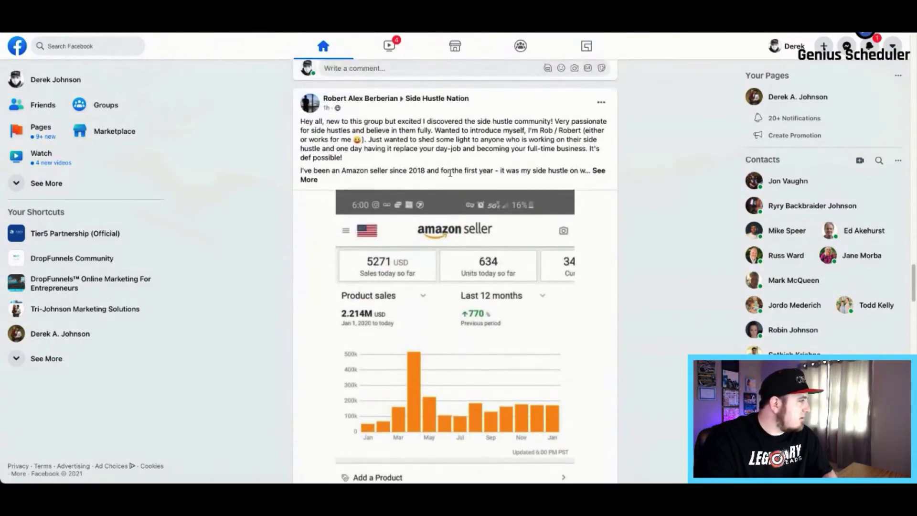
{"action": "left_click", "coordinate": [599, 171]}
{"action": "scroll", "coordinate": [597, 167], "scroll_direction": "down", "scroll_amount": 9}
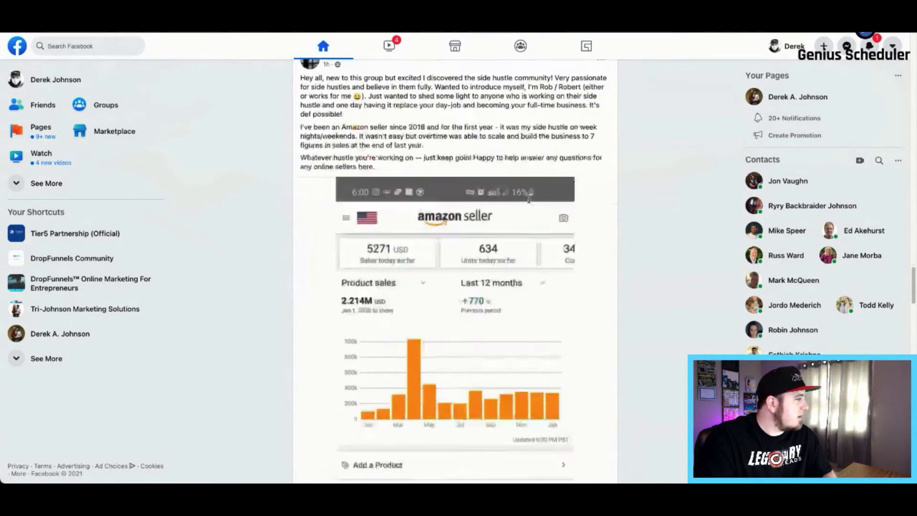
Step: Browse the news feed to the chicken wings photo post and open its author's profile at that post
{"action": "scroll", "coordinate": [475, 182], "scroll_direction": "down", "scroll_amount": 7}
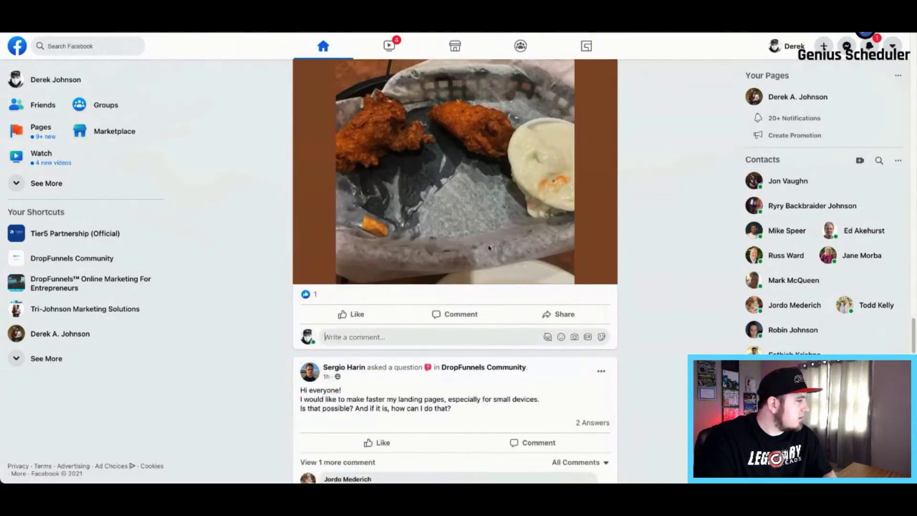
{"action": "scroll", "coordinate": [486, 333], "scroll_direction": "up", "scroll_amount": 5}
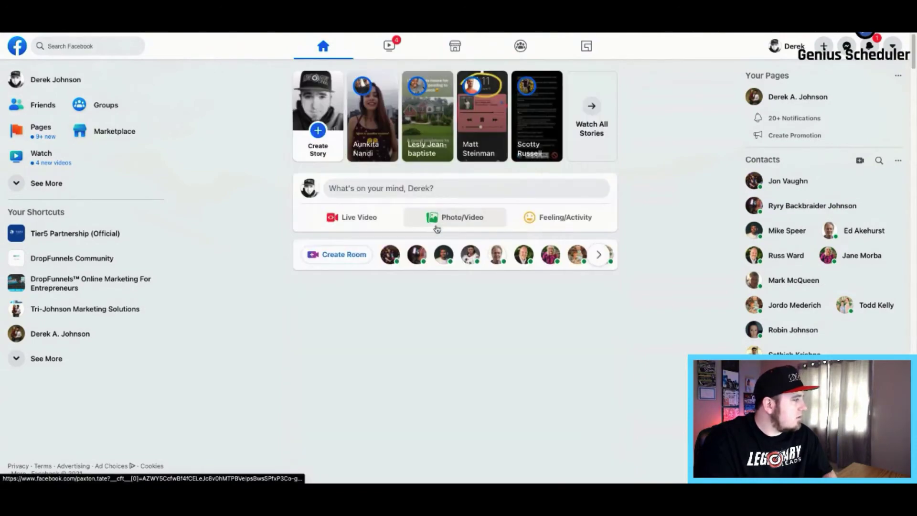
{"action": "scroll", "coordinate": [519, 317], "scroll_direction": "down", "scroll_amount": 2}
{"action": "scroll", "coordinate": [565, 304], "scroll_direction": "down", "scroll_amount": 7}
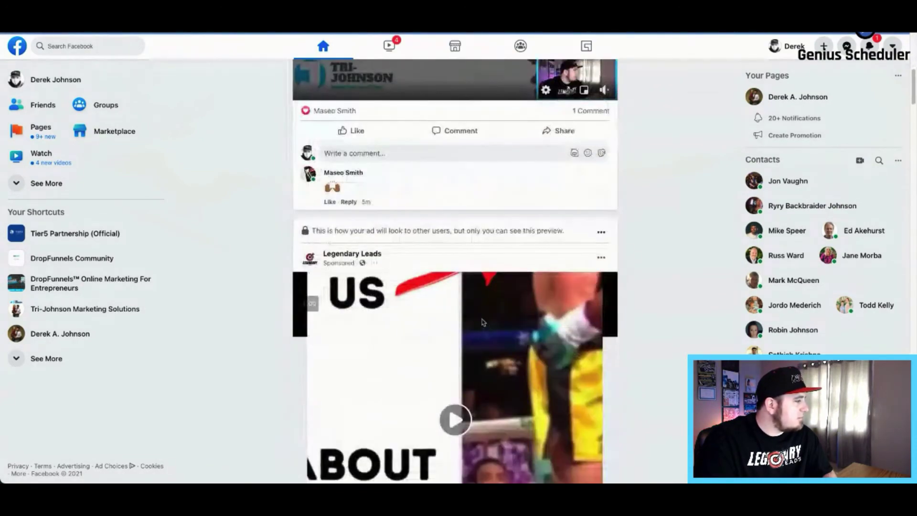
{"action": "key", "text": "alt+Left"}
{"action": "scroll", "coordinate": [641, 237], "scroll_direction": "up", "scroll_amount": 2}
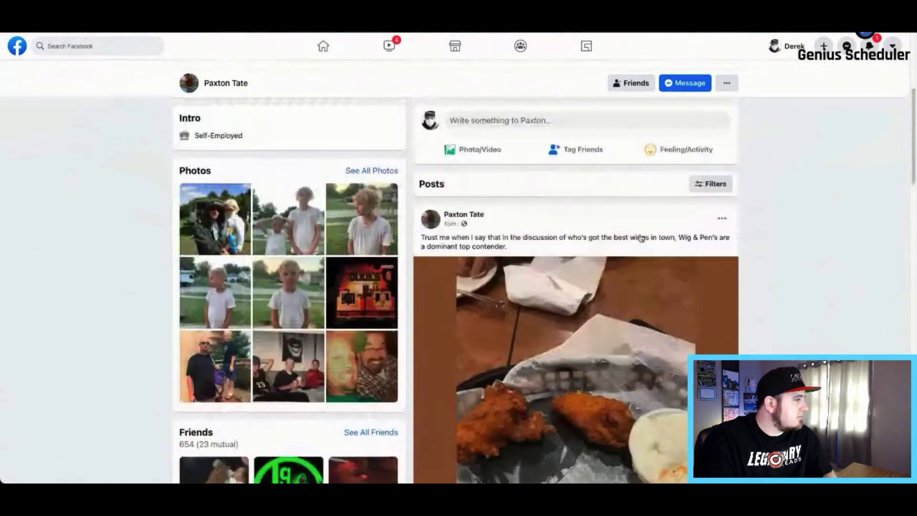
Step: Save the chicken wings post to the Engagement Post content library with the Personal tag
{"action": "left_click", "coordinate": [725, 246]}
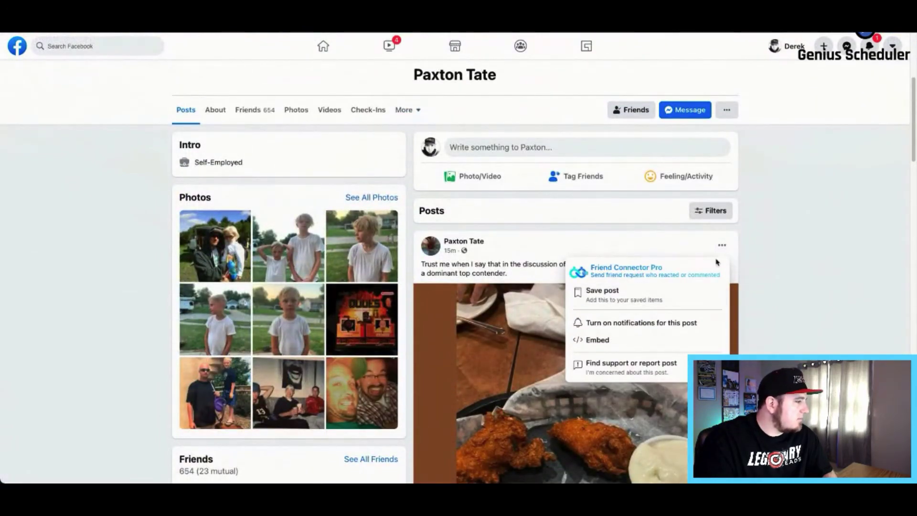
{"action": "left_click", "coordinate": [722, 246]}
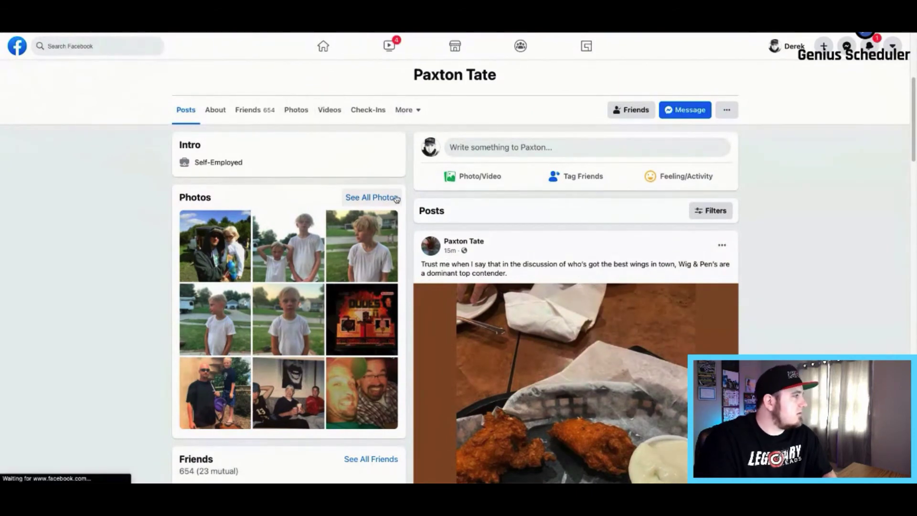
{"action": "left_click", "coordinate": [722, 245]}
{"action": "left_click", "coordinate": [657, 292]}
{"action": "left_click", "coordinate": [405, 107]}
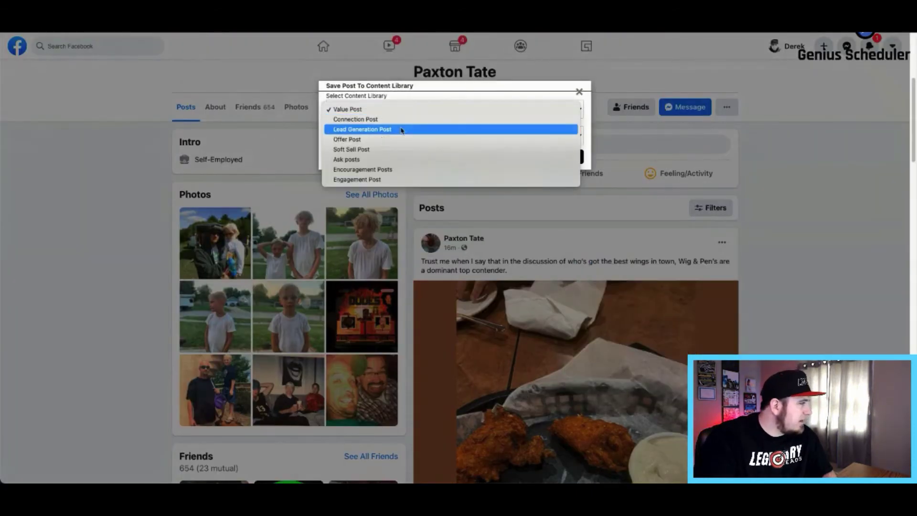
{"action": "left_click", "coordinate": [388, 179]}
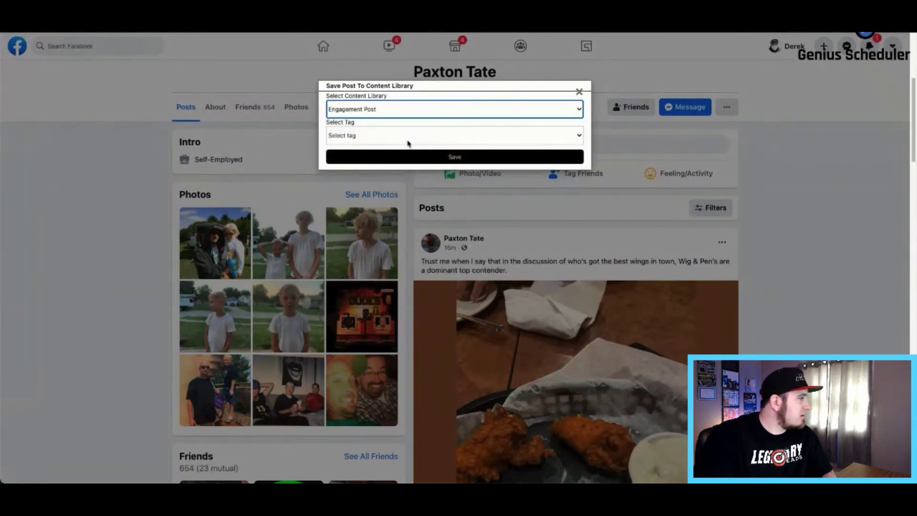
{"action": "left_click", "coordinate": [408, 143]}
{"action": "left_click", "coordinate": [407, 155]}
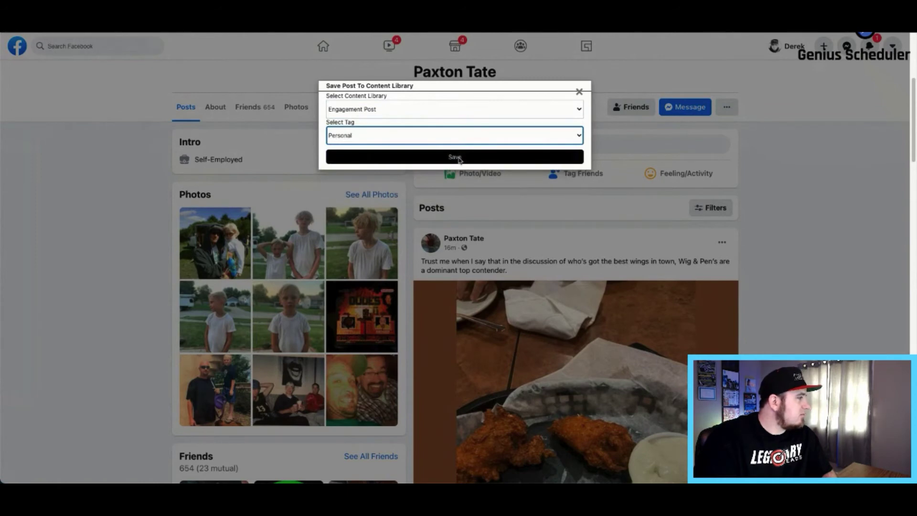
{"action": "left_click", "coordinate": [456, 157]}
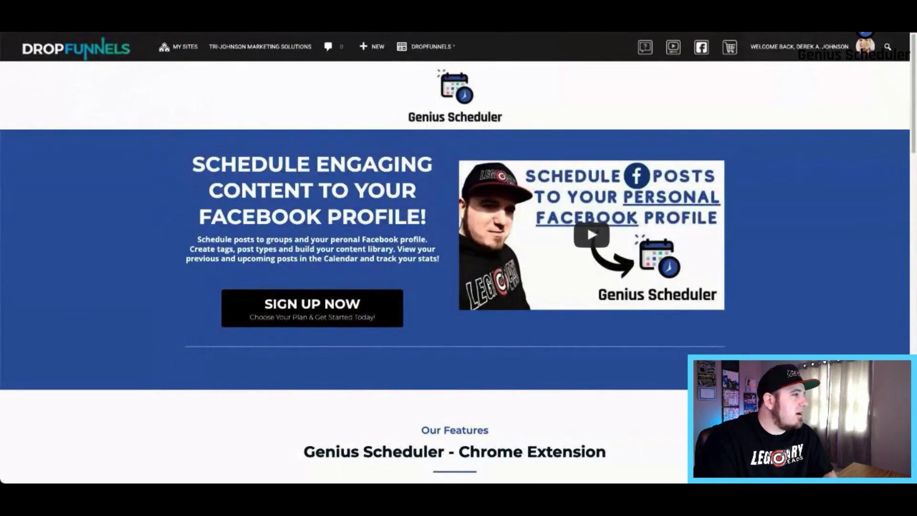
Step: Switch to the Genius Scheduler extension and run an engagement scan on the chicken wings post saved in the Engagement Post library
{"action": "left_click", "coordinate": [783, 16]}
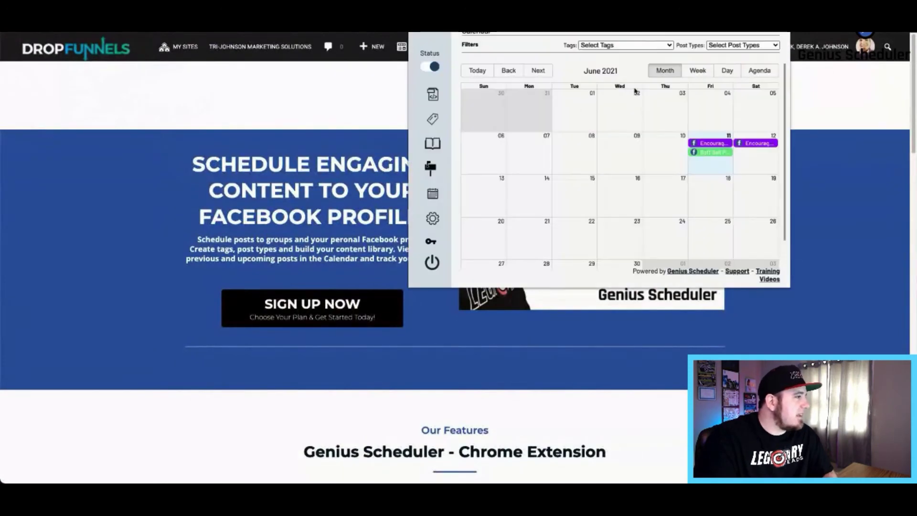
{"action": "left_click", "coordinate": [433, 146]}
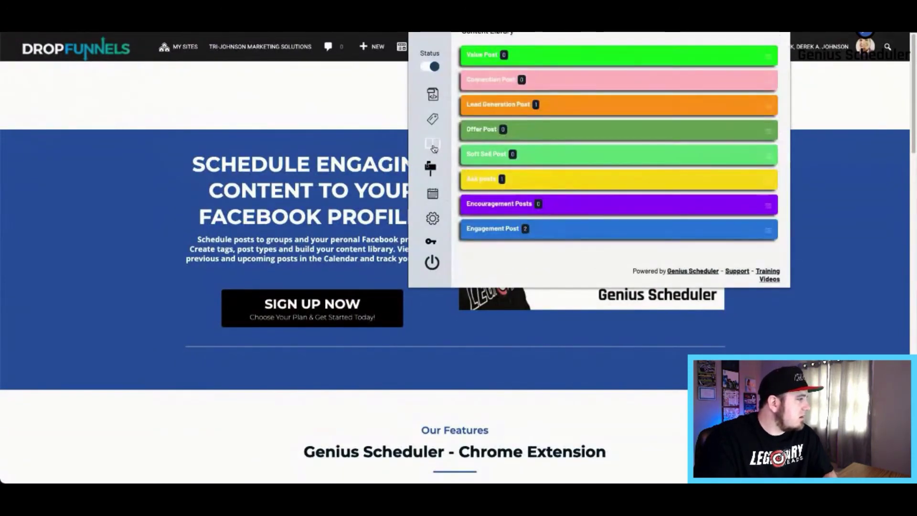
{"action": "left_click", "coordinate": [515, 232]}
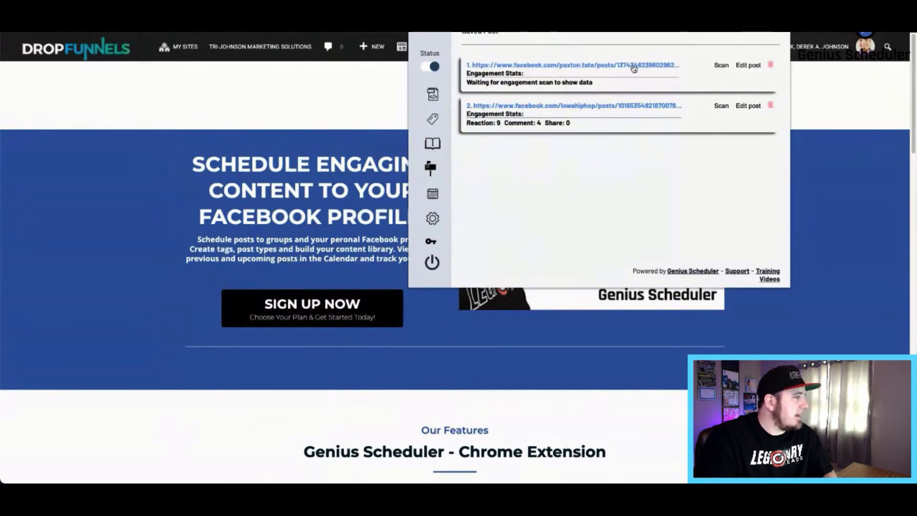
{"action": "left_click", "coordinate": [721, 65]}
{"action": "left_click", "coordinate": [601, 207]}
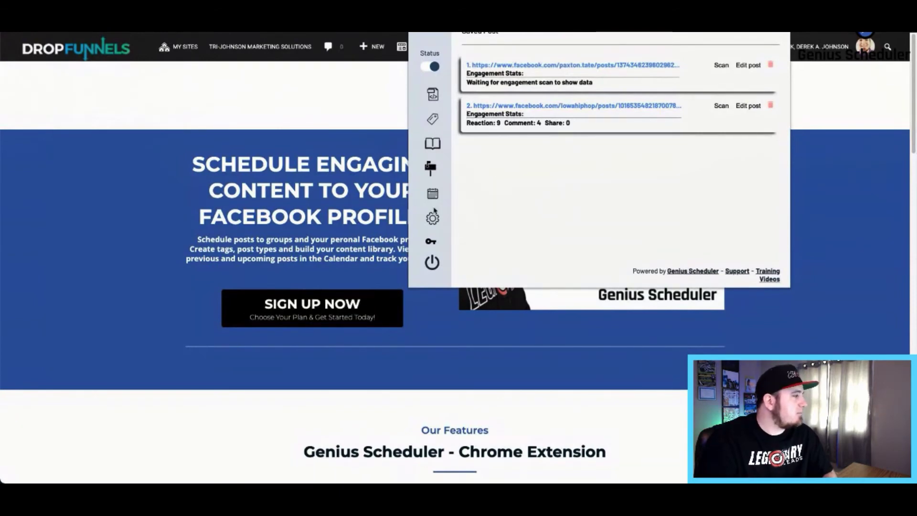
Step: Start scheduling a post from the Engagement Post content library and choose the second saved post as its source
{"action": "left_click", "coordinate": [431, 175]}
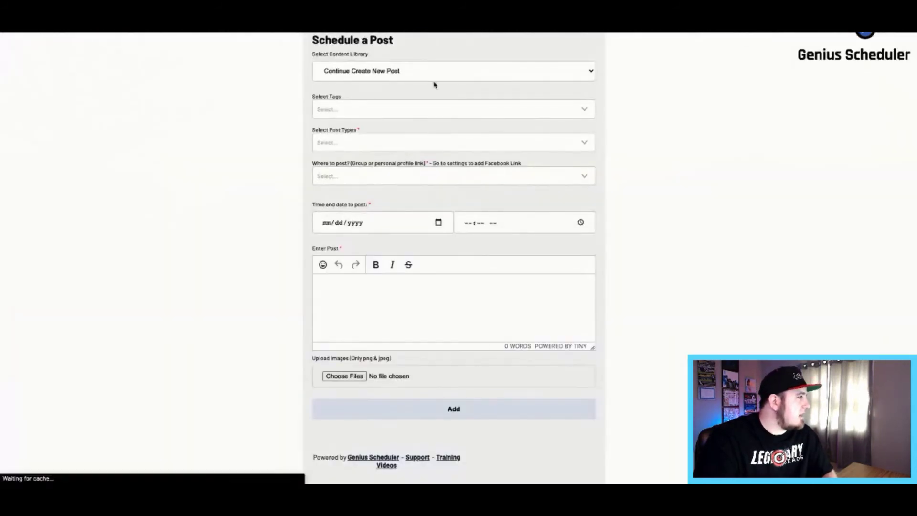
{"action": "left_click", "coordinate": [436, 72]}
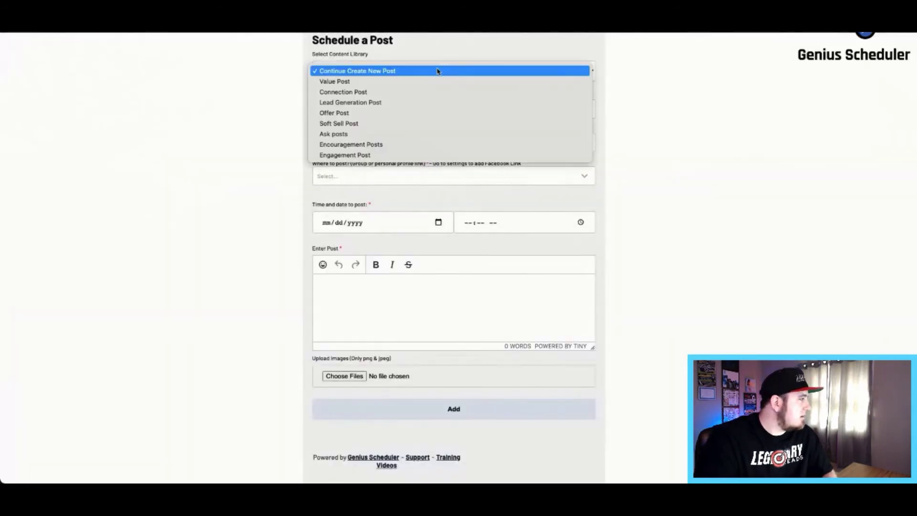
{"action": "left_click", "coordinate": [399, 155]}
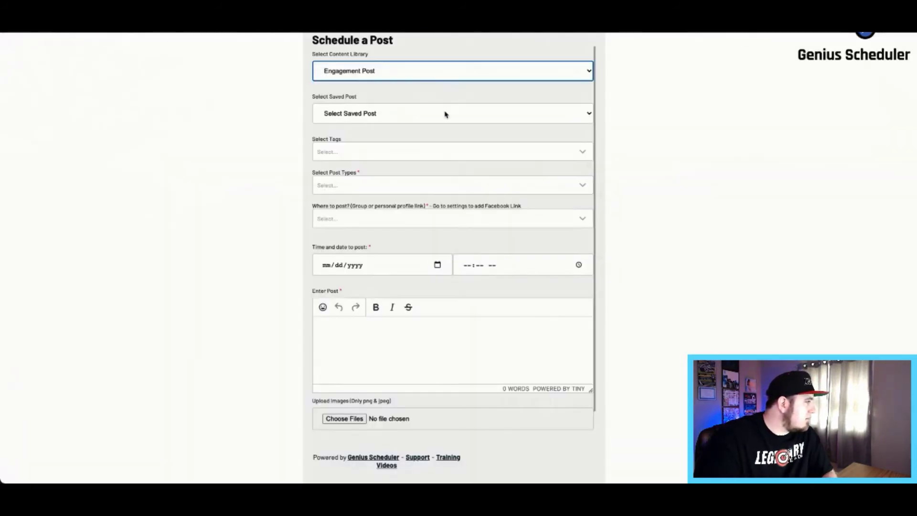
{"action": "left_click", "coordinate": [444, 114]}
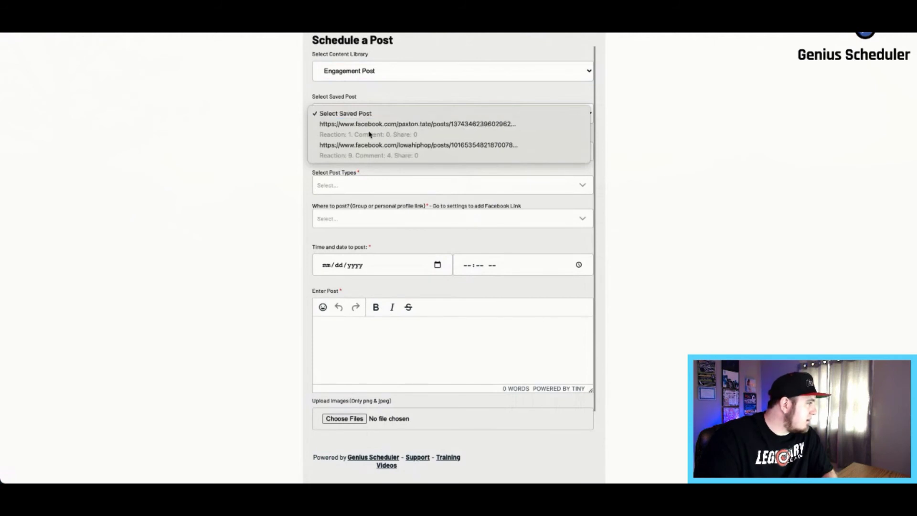
{"action": "left_click", "coordinate": [378, 145]}
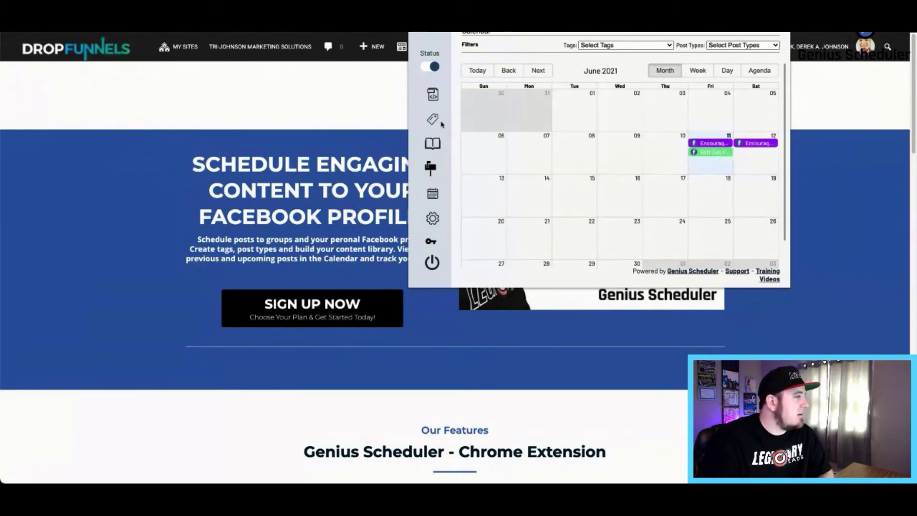
Step: Review the extension's post types and tags, and close the extension
{"action": "left_click", "coordinate": [432, 94]}
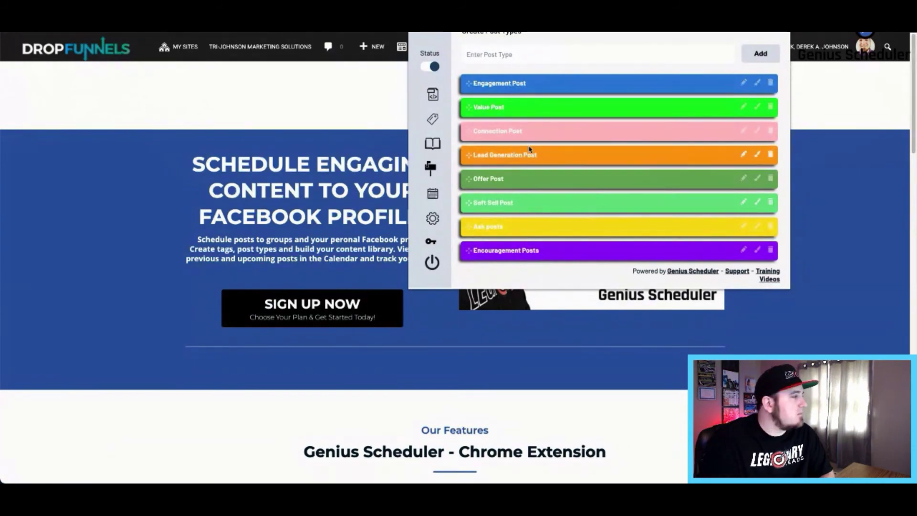
{"action": "left_click", "coordinate": [433, 118]}
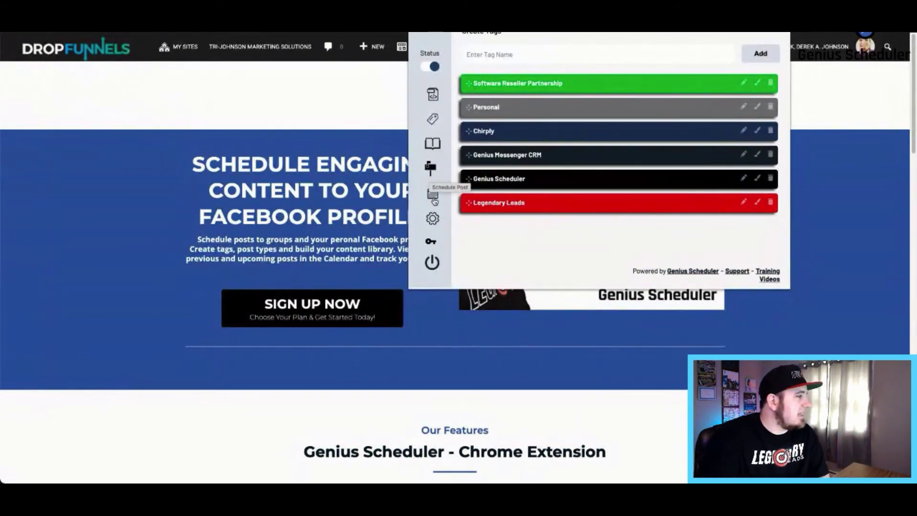
{"action": "left_click", "coordinate": [841, 233]}
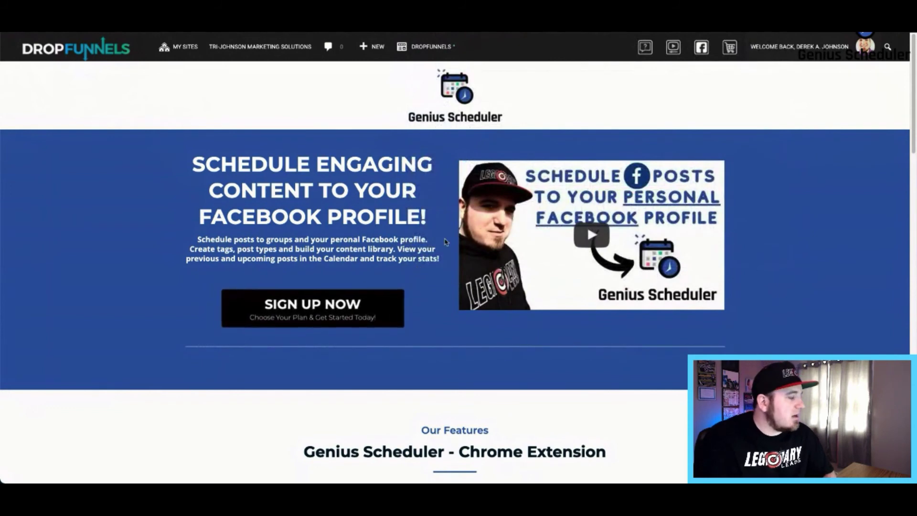
Step: Open the Genius Scheduler account registration page from the sales page
{"action": "scroll", "coordinate": [445, 242], "scroll_direction": "down", "scroll_amount": 1}
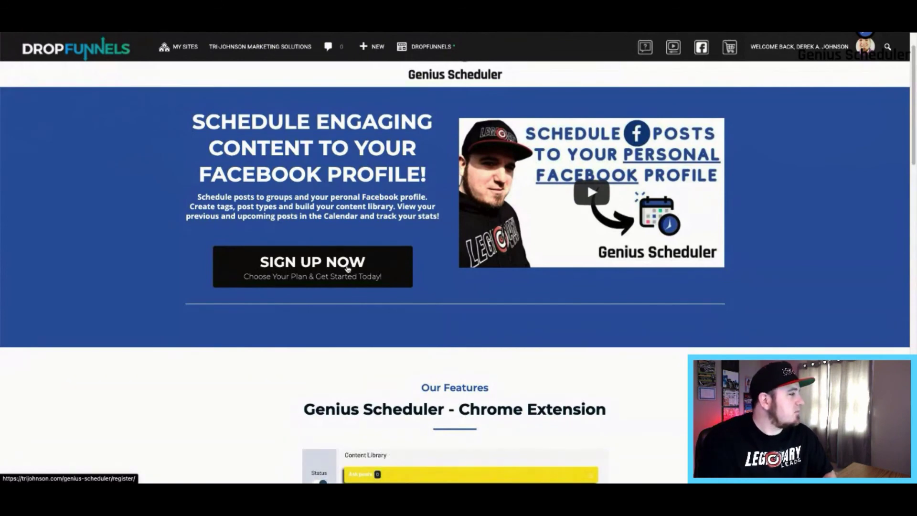
{"action": "left_click", "coordinate": [348, 268]}
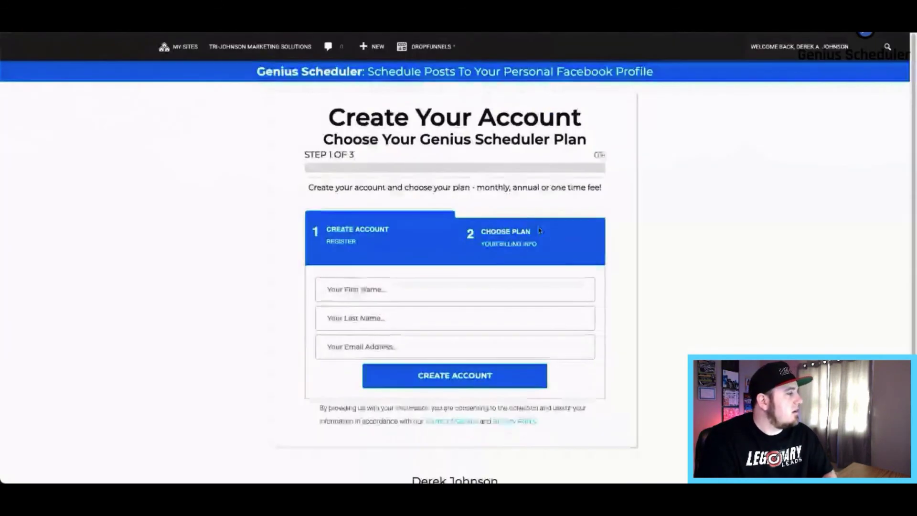